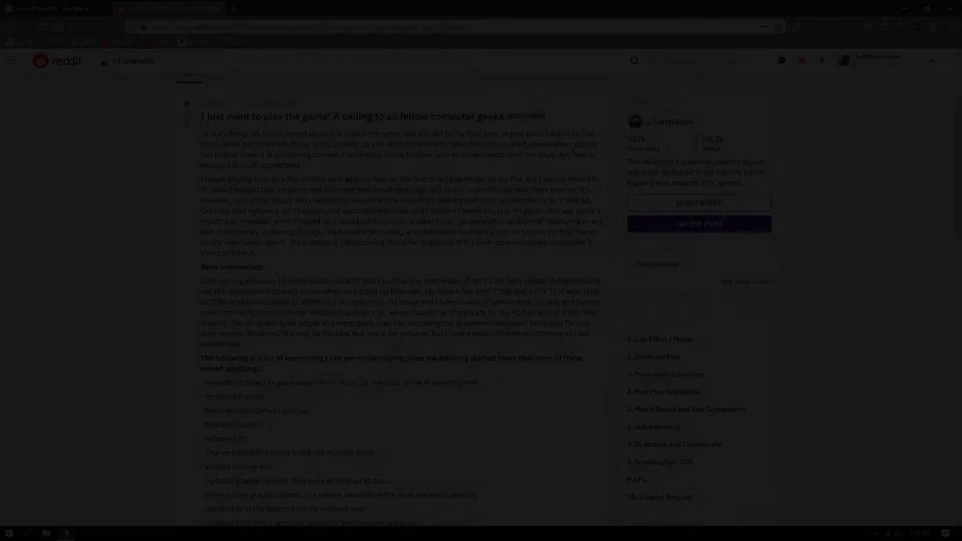
- Switch to the 'usb wifi adapter' Google Images results and scroll through the thumbnails
scroll(470, 275, "down", 3)
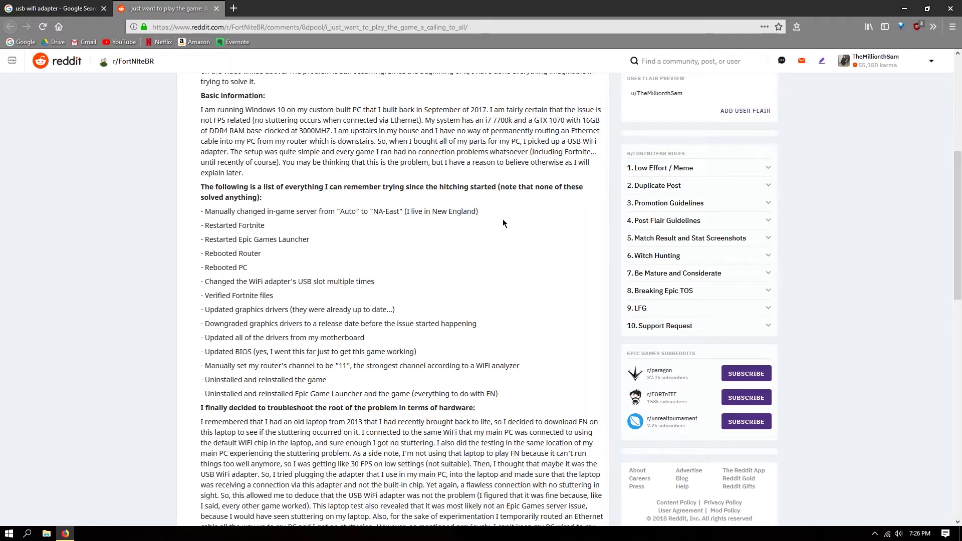
scroll(503, 223, "down", 3)
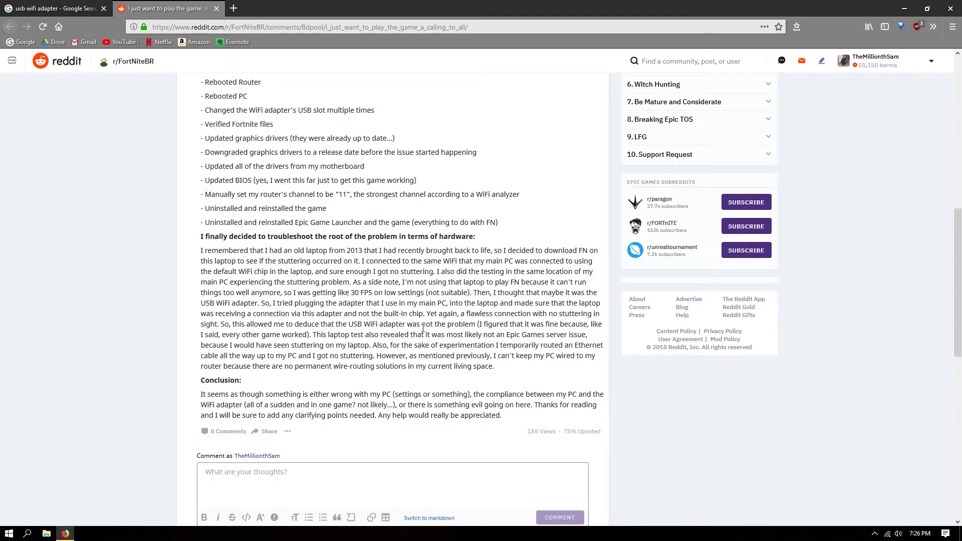
scroll(423, 328, "up", 10)
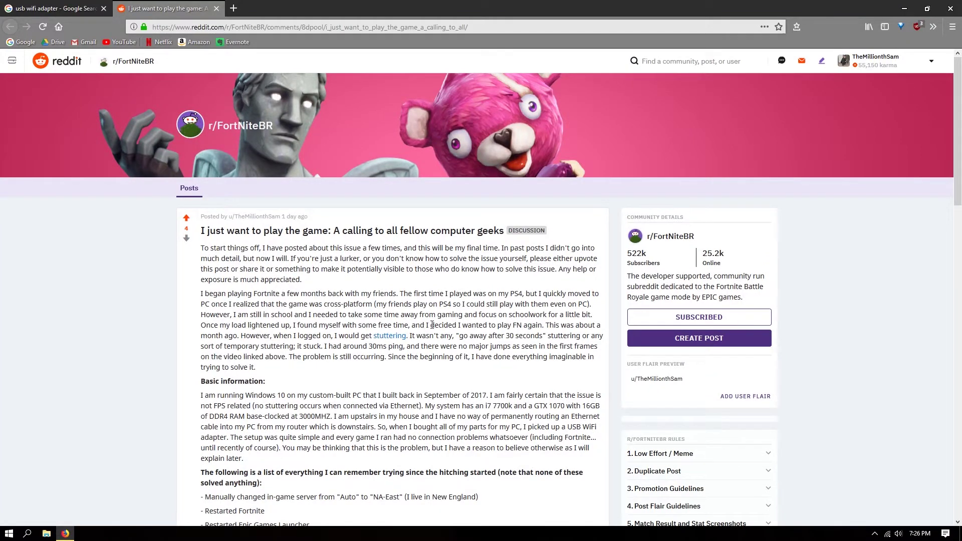
scroll(451, 334, "down", 3)
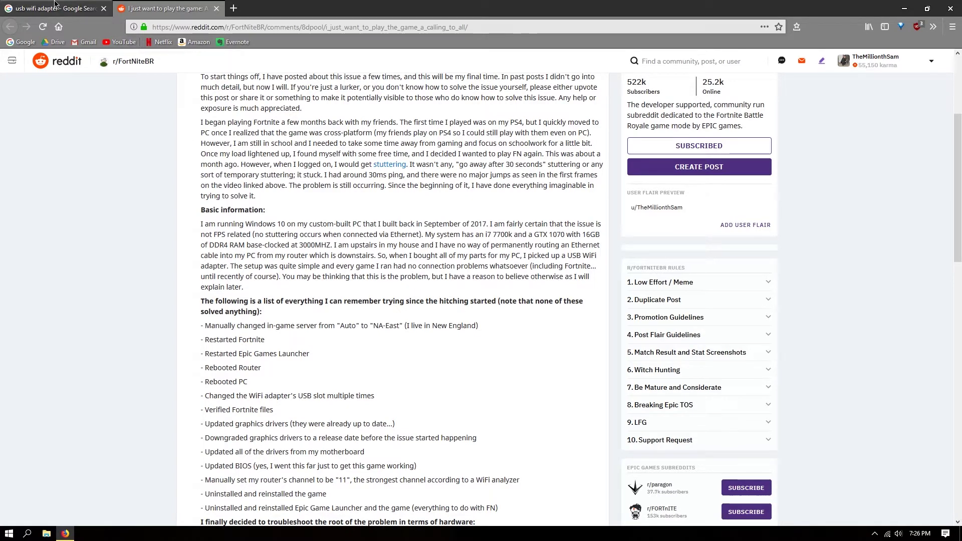
left_click(55, 6)
scroll(529, 274, "down", 2)
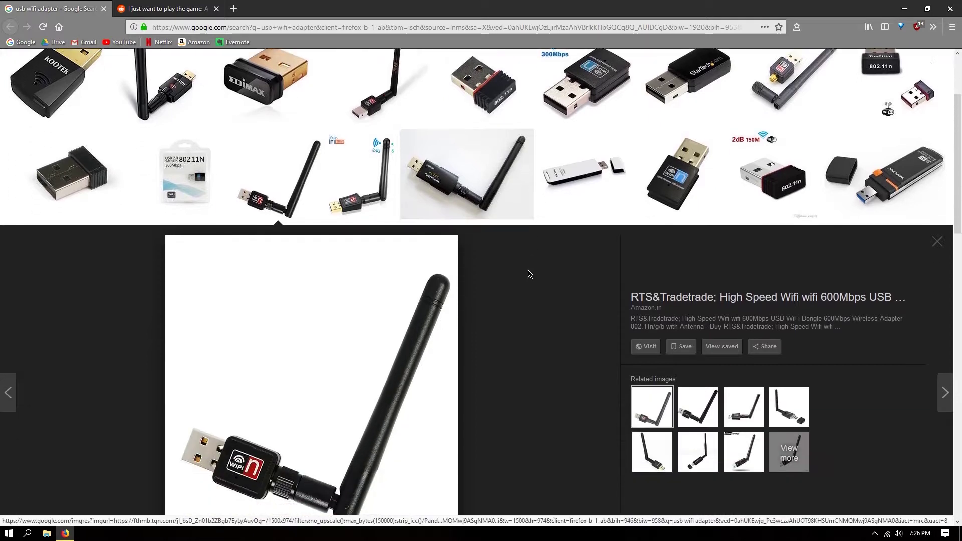
scroll(529, 273, "down", 1)
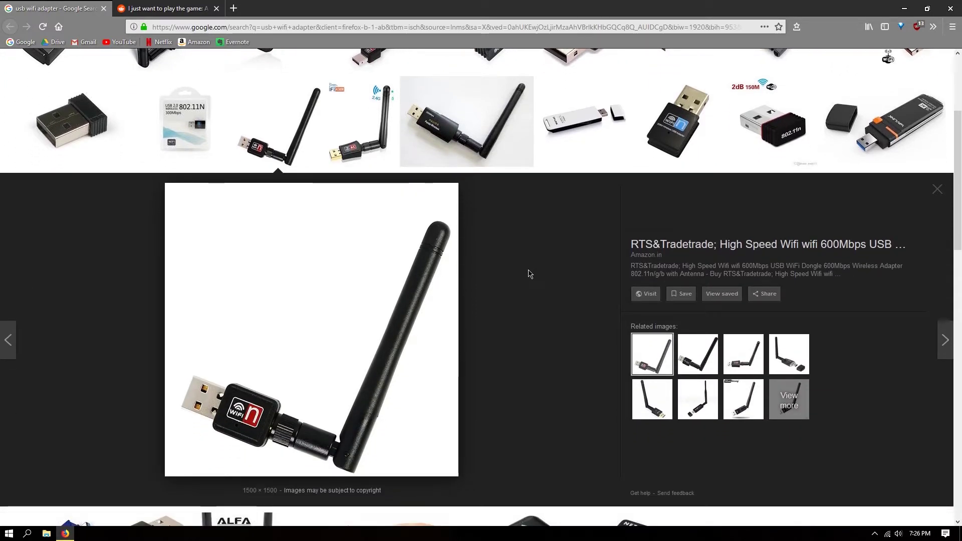
key("alt")
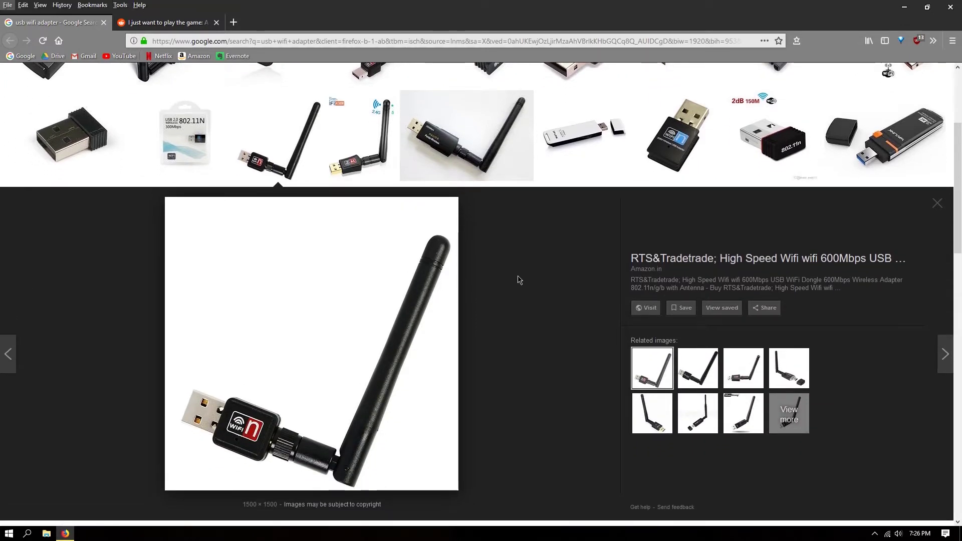
key("alt")
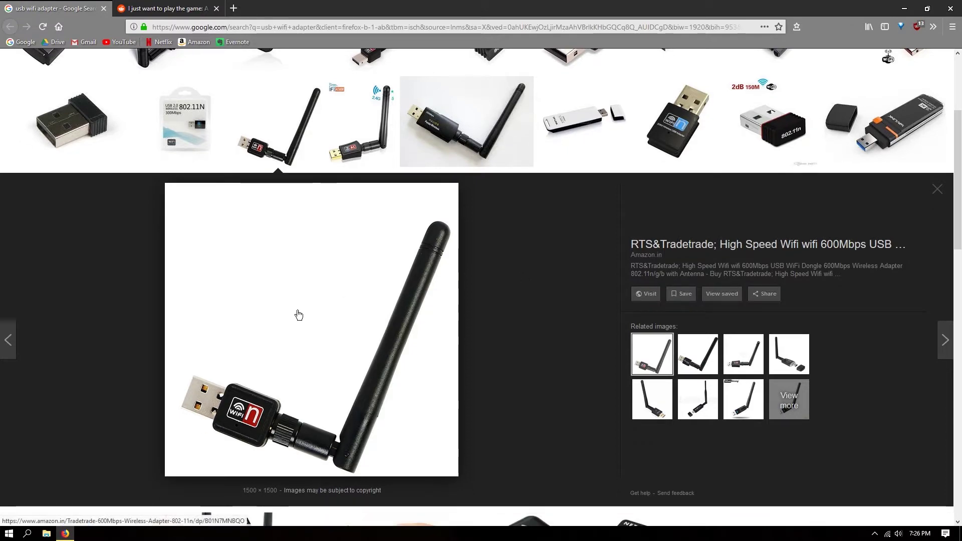
scroll(298, 315, "down", 1)
scroll(407, 360, "down", 4)
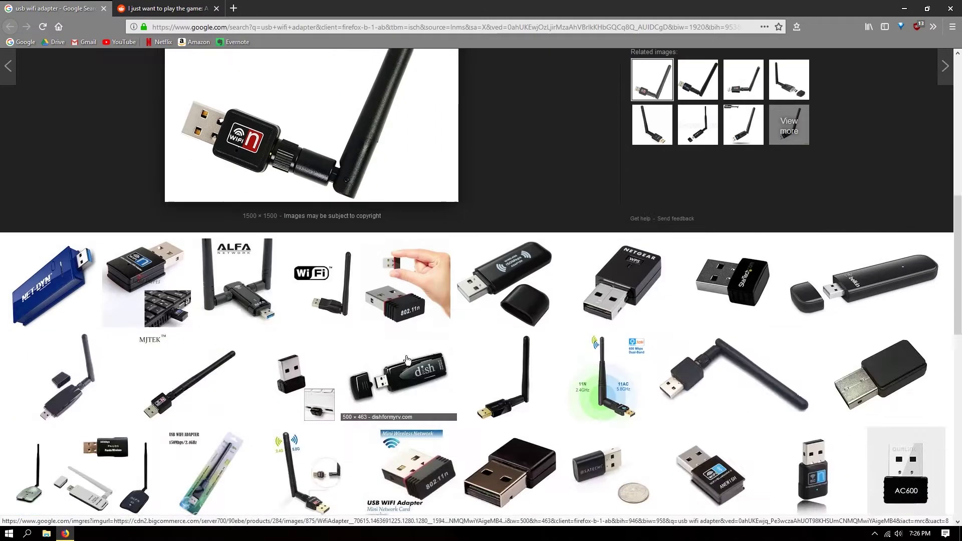
- Preview a black adapter, the 2dB 150M mini, the StarTech AC600, then the 600Mbps antenna dongle
left_click(503, 283)
scroll(501, 230, "up", 5)
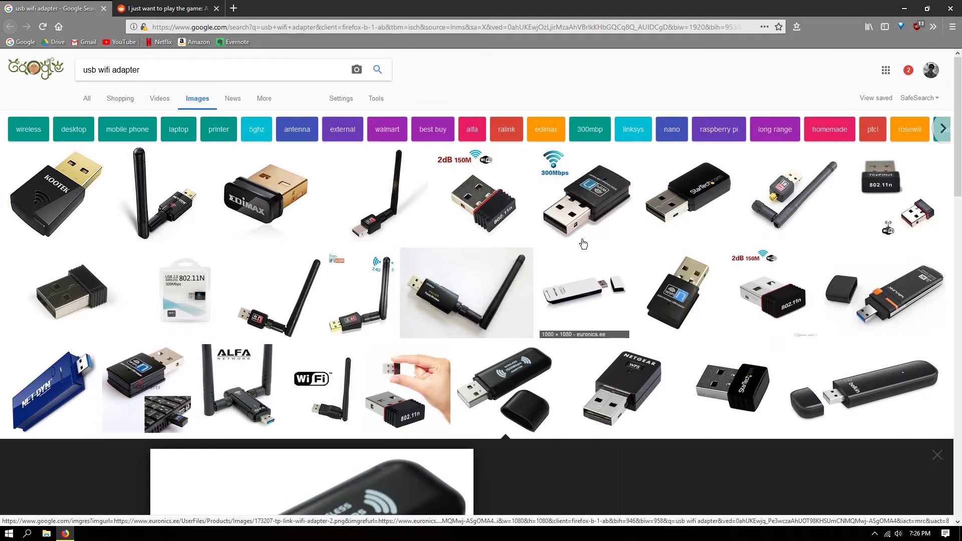
left_click(455, 219)
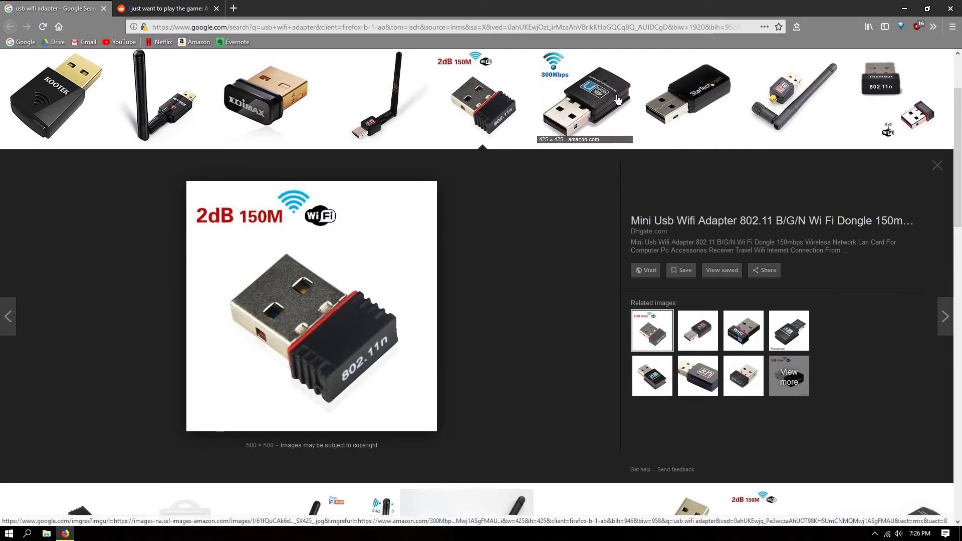
left_click(709, 110)
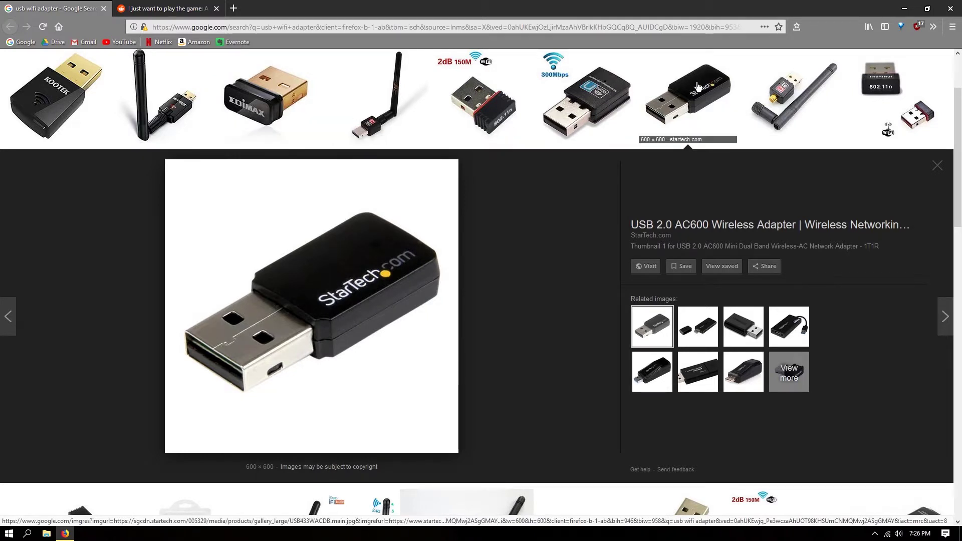
left_click(797, 134)
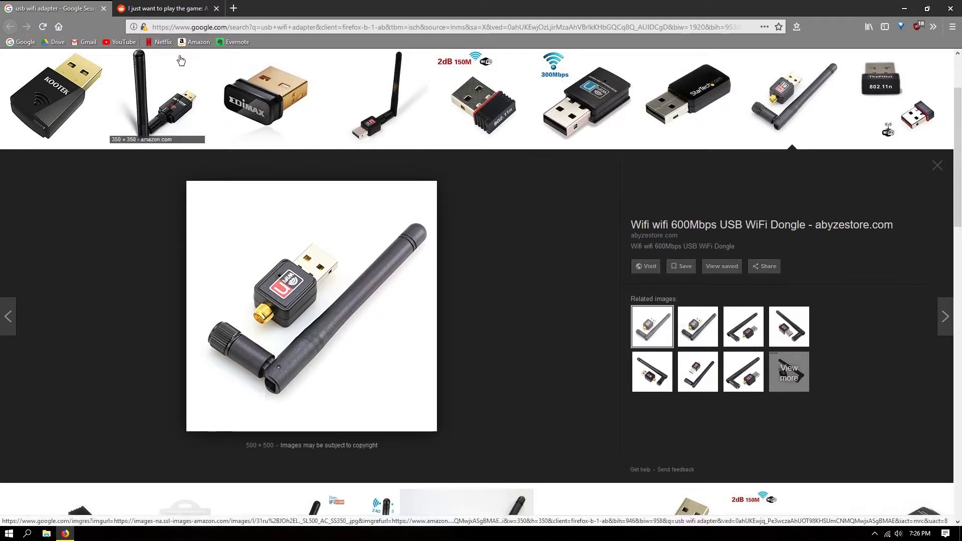
left_click_drag(481, 8, 351, 1)
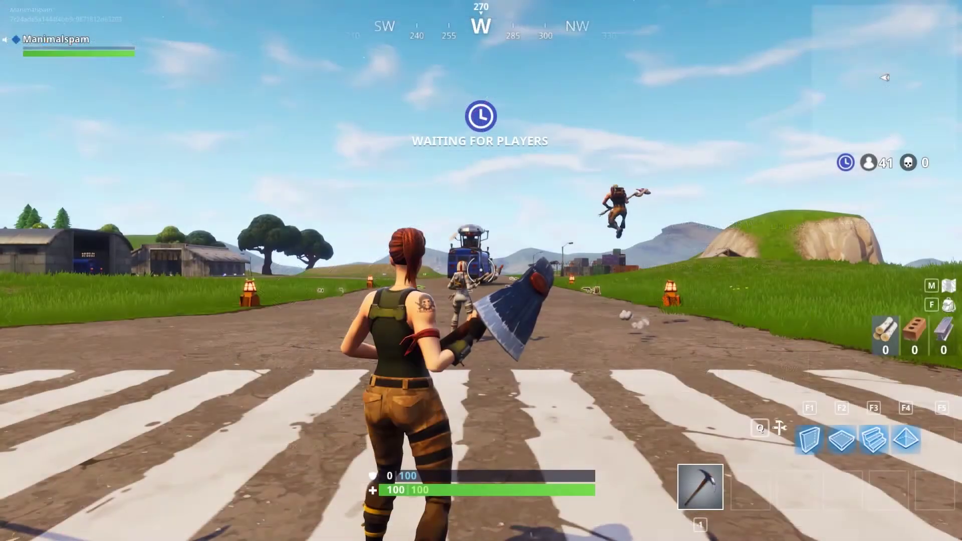
- Run down the road, pick up and equip the pistol, and head toward the bus
key("w")
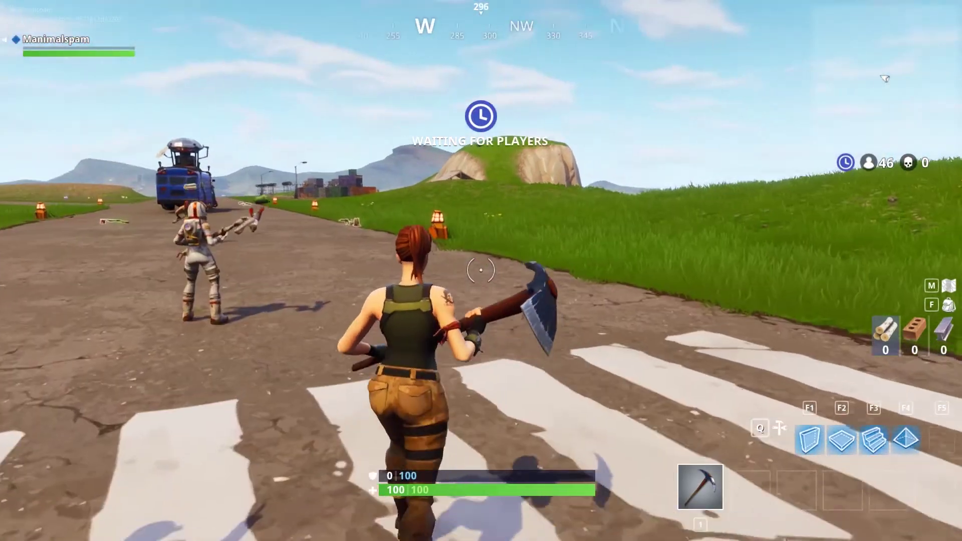
key("w")
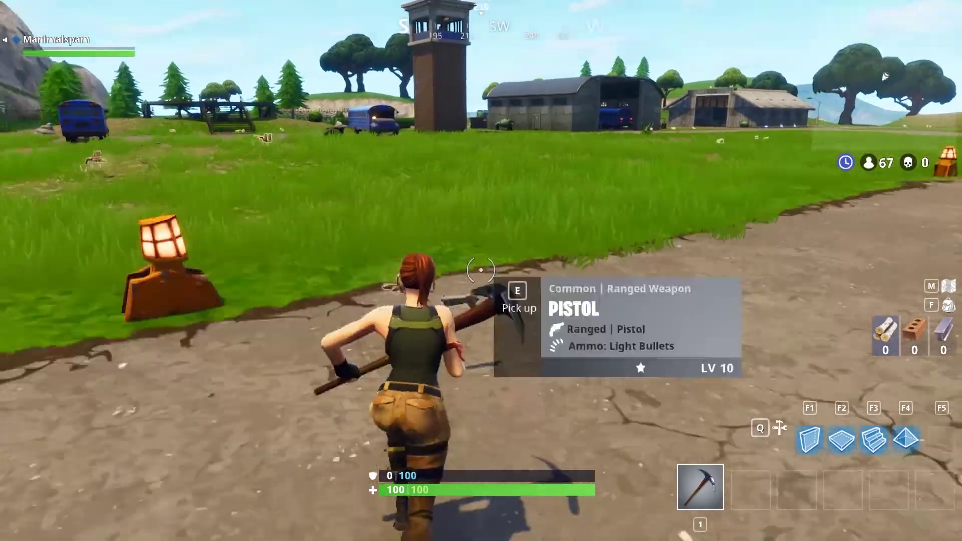
key("e")
key("2")
key("w")
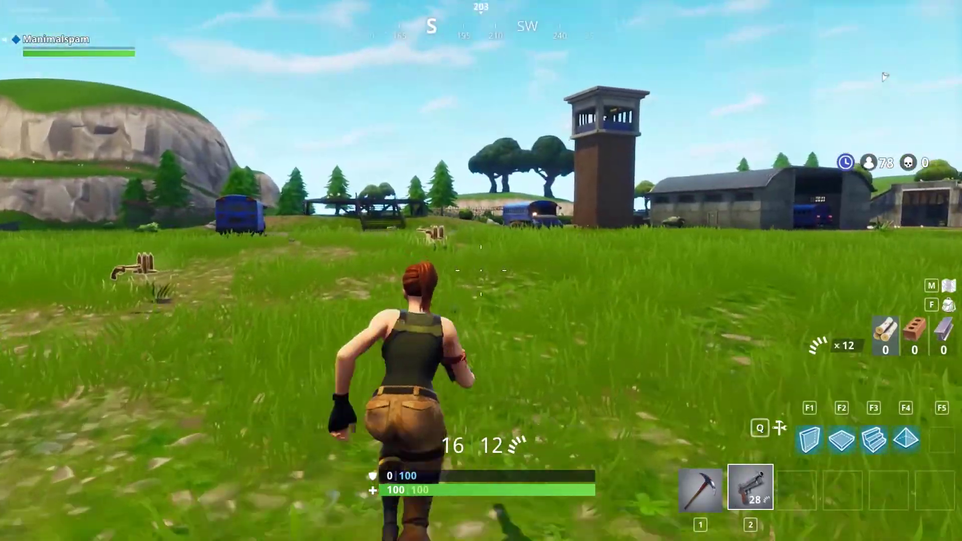
key("w")
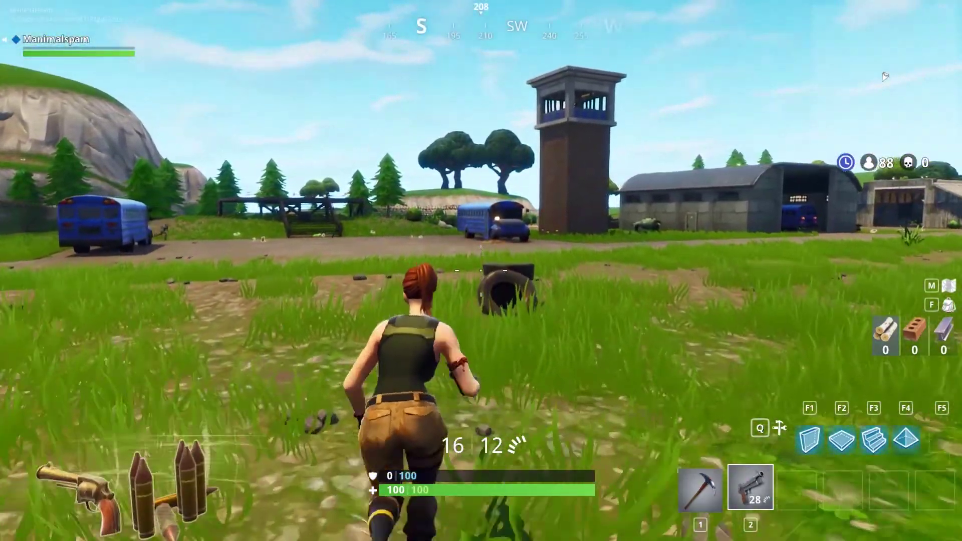
key("w")
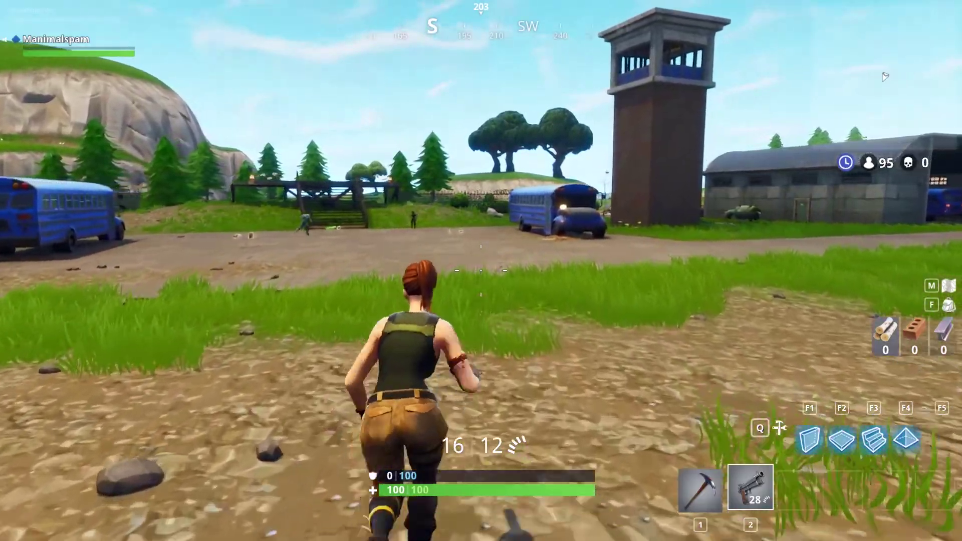
key("w")
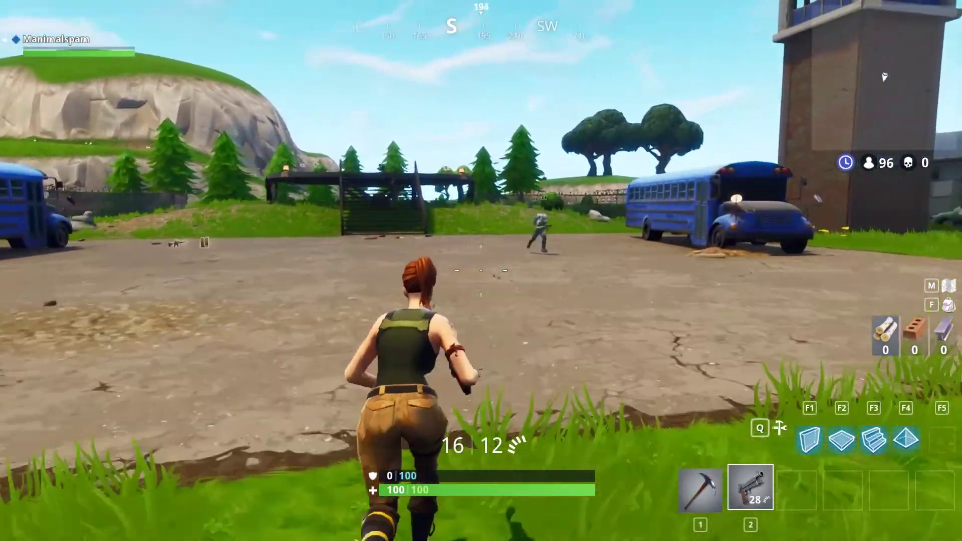
key("w")
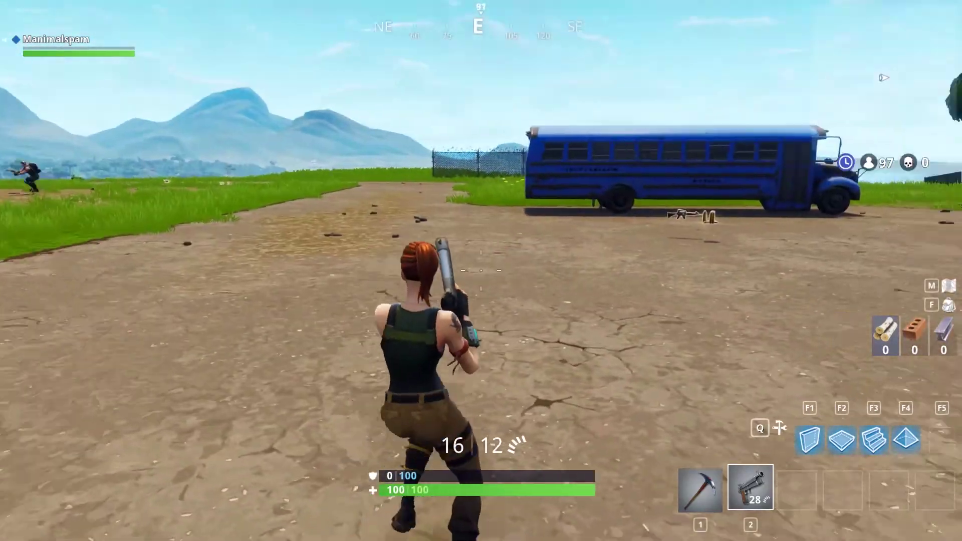
- Leave the match and confirm returning to the lobby
key("Escape")
left_click(809, 145)
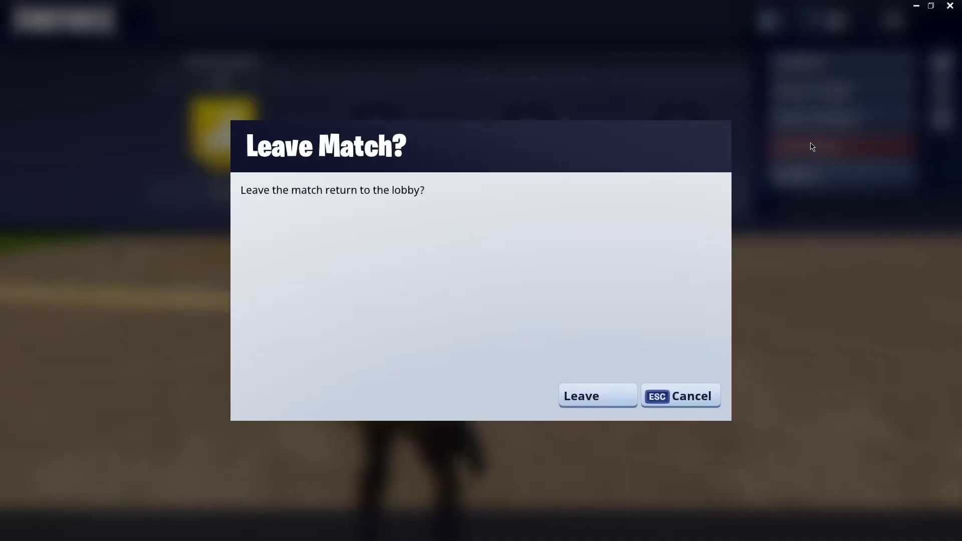
left_click(581, 402)
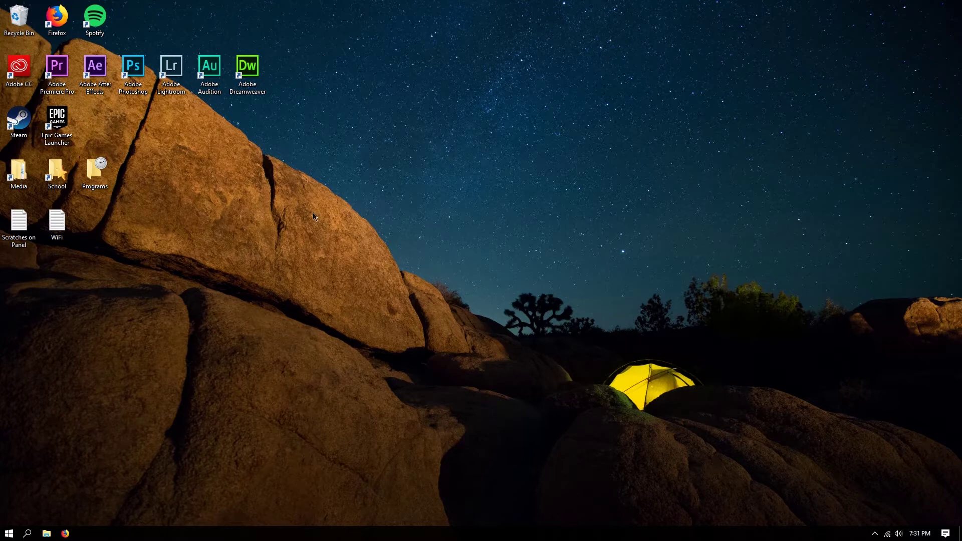
- Search Windows for 'device manager' and launch it from the results
left_click(12, 535)
type("devi")
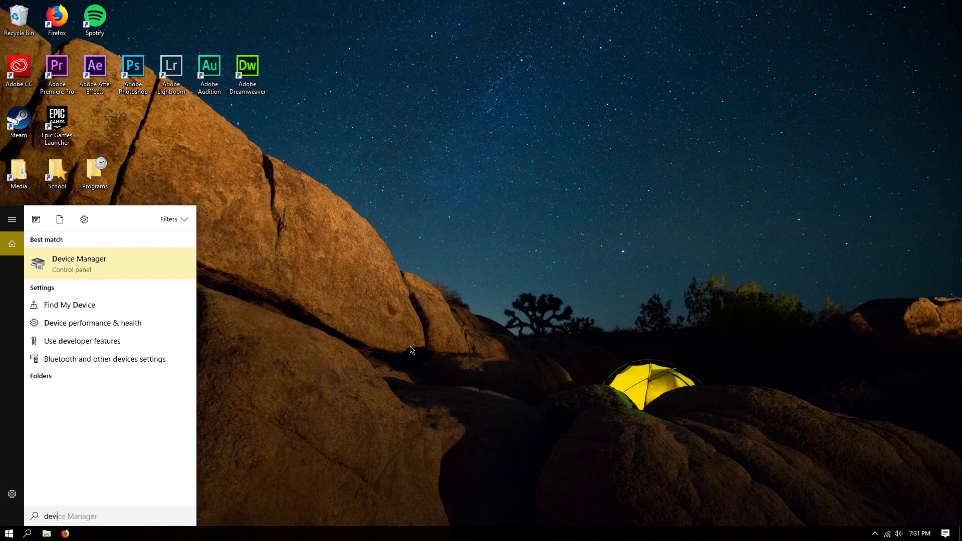
type("ce manage")
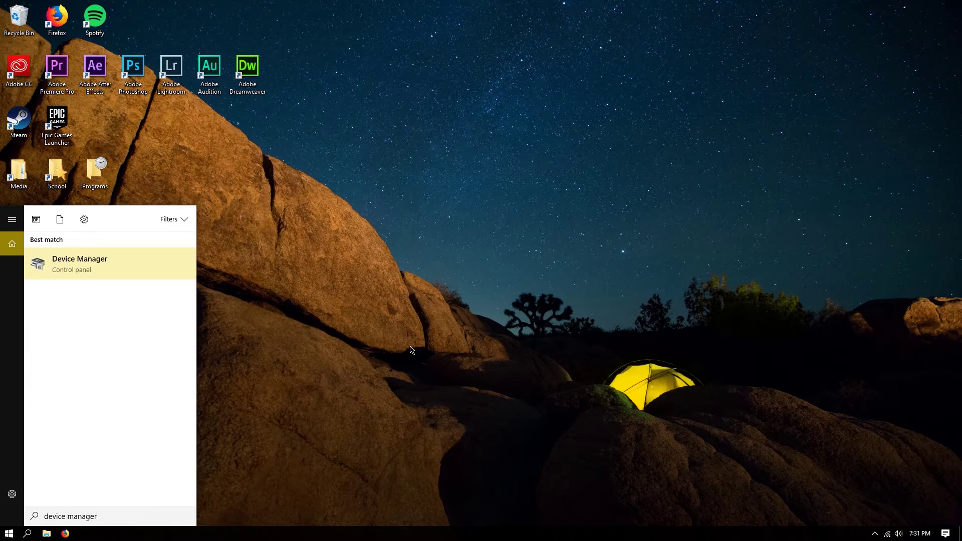
type("r")
left_click(158, 255)
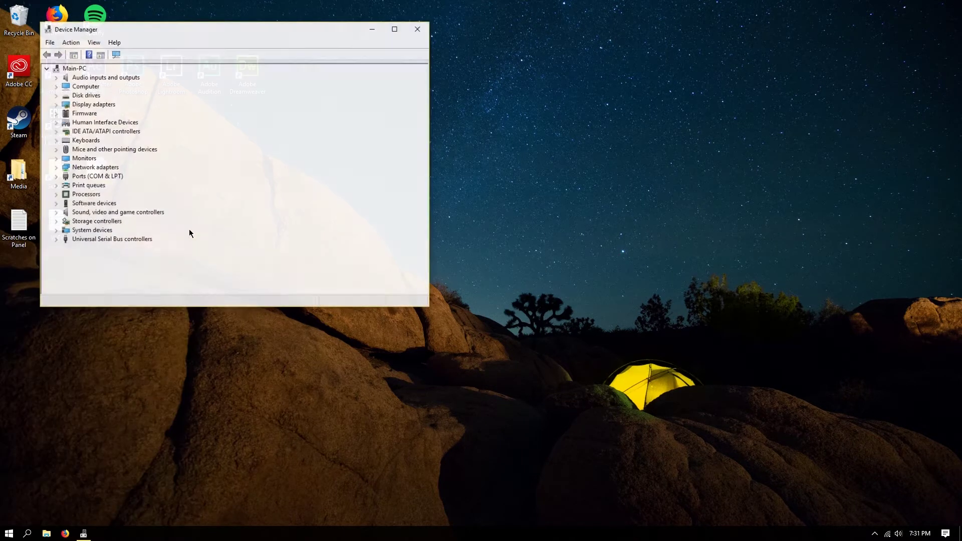
- Center the window, expand Network adapters and select the Realtek RTL8811AU wireless adapter
left_click_drag(305, 36, 568, 106)
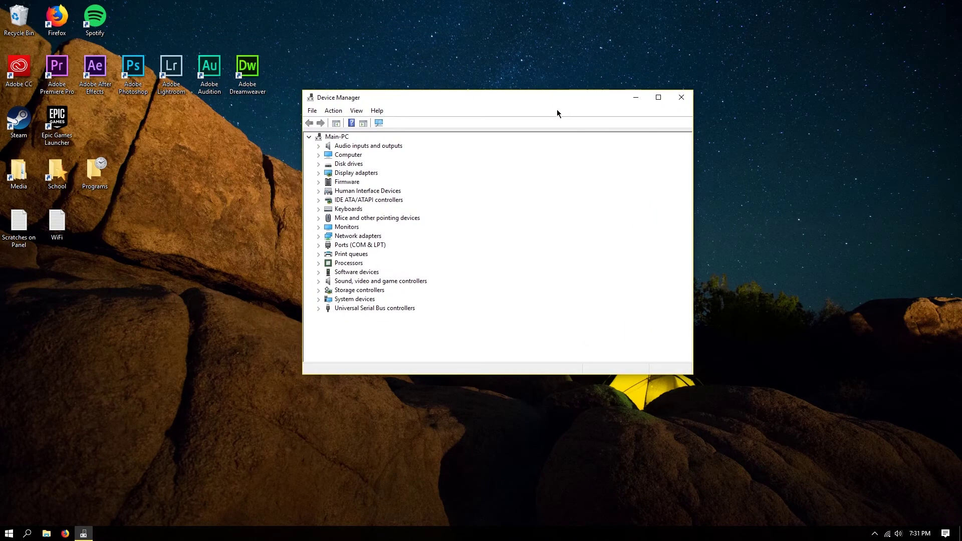
left_click(318, 236)
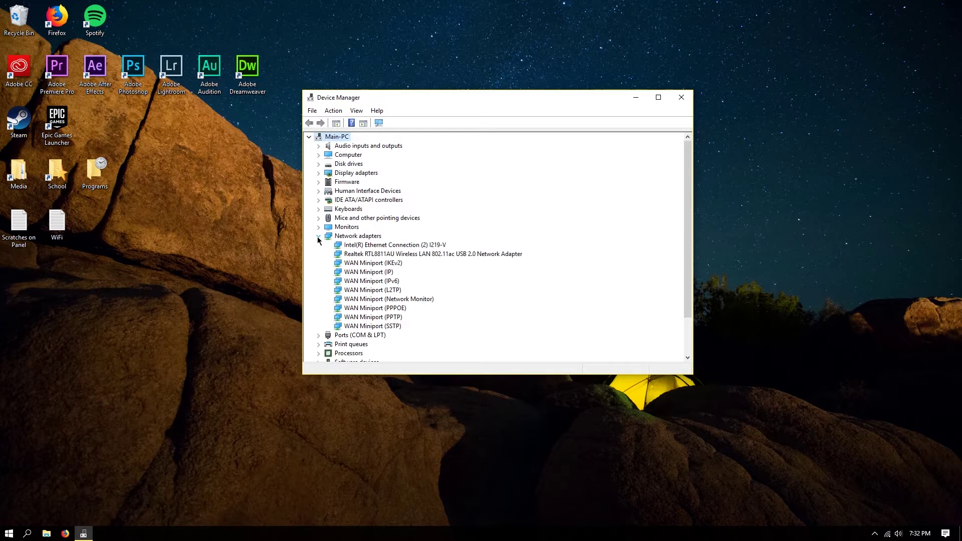
left_click(370, 254)
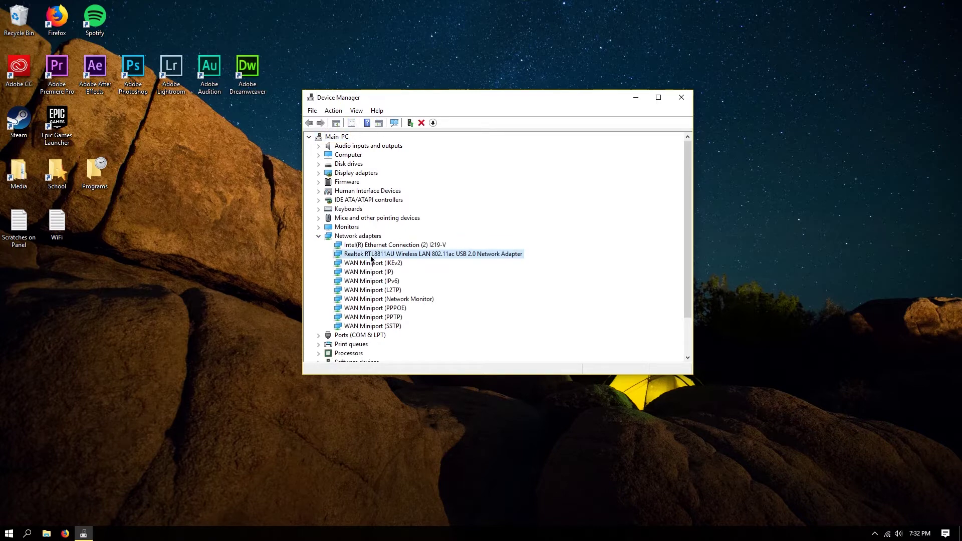
right_click(433, 257)
left_click(456, 312)
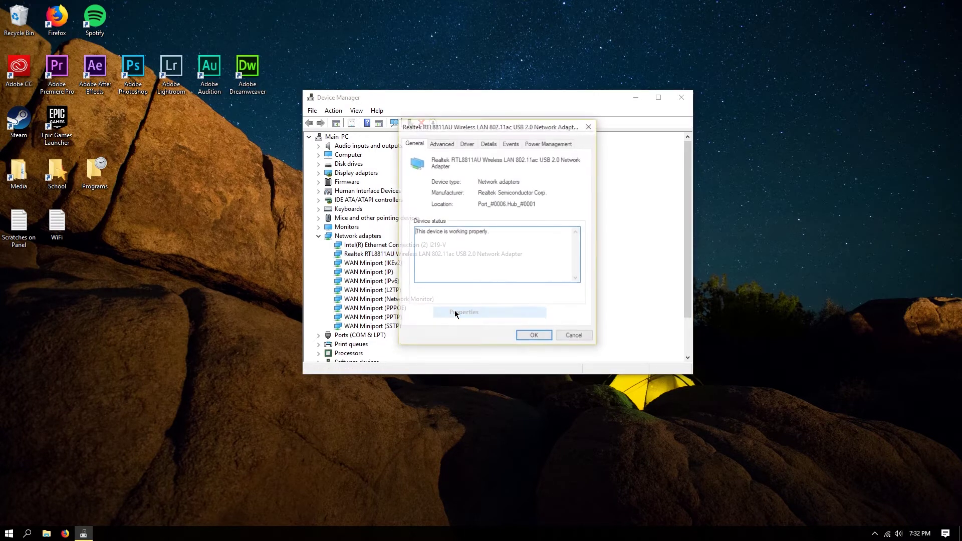
left_click(467, 143)
left_click(414, 145)
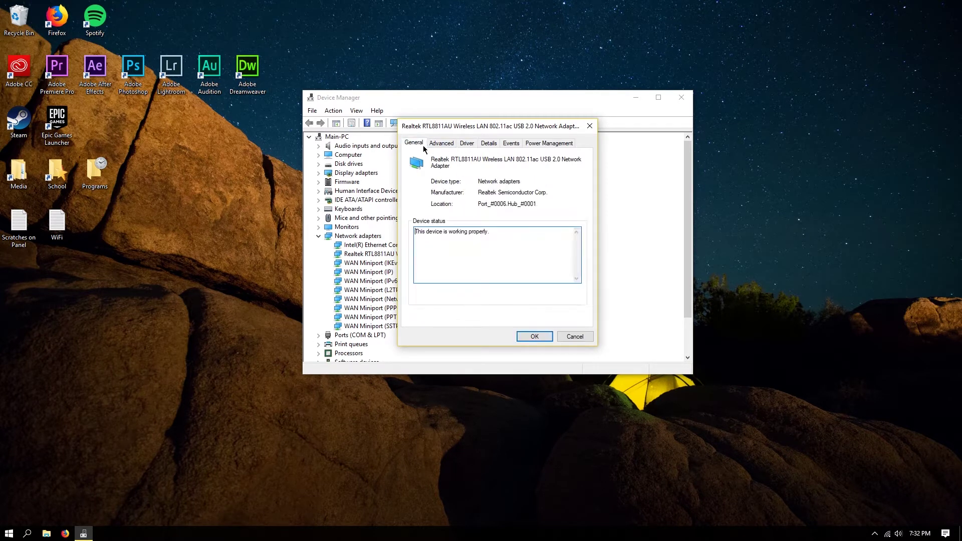
left_click(462, 145)
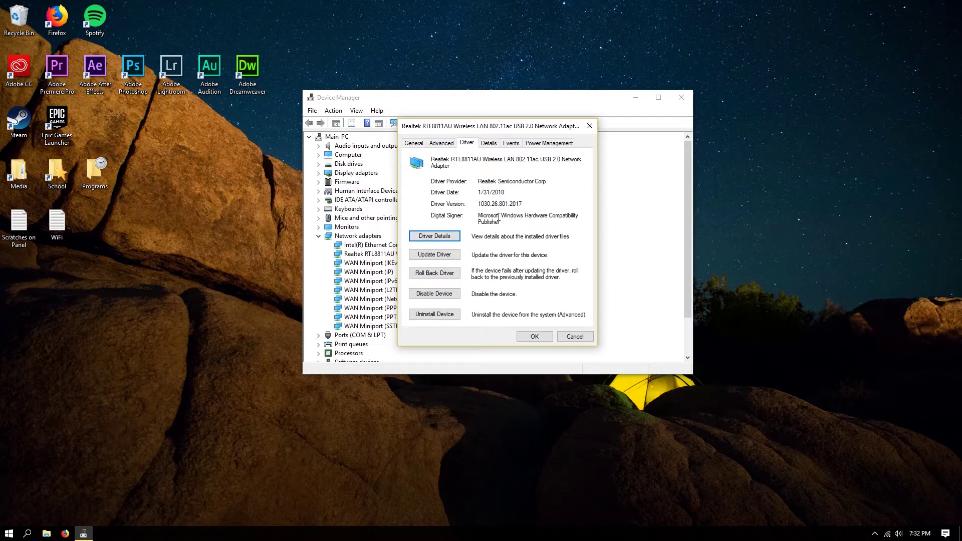
left_click(420, 144)
left_click(439, 145)
left_click(463, 144)
left_click(451, 143)
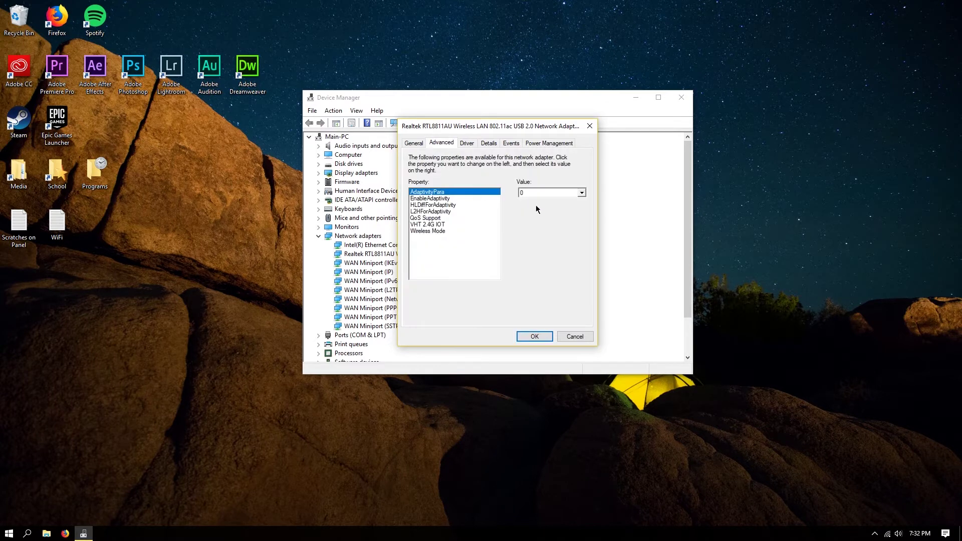
key("Down")
key("Down")
key("Down")
key("Down")
key("Down")
key("Down")
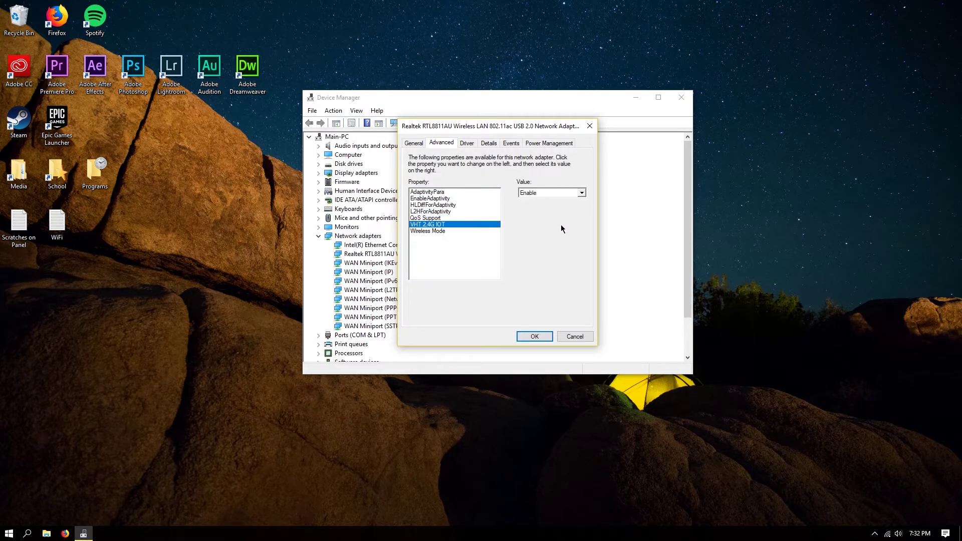
left_click(470, 144)
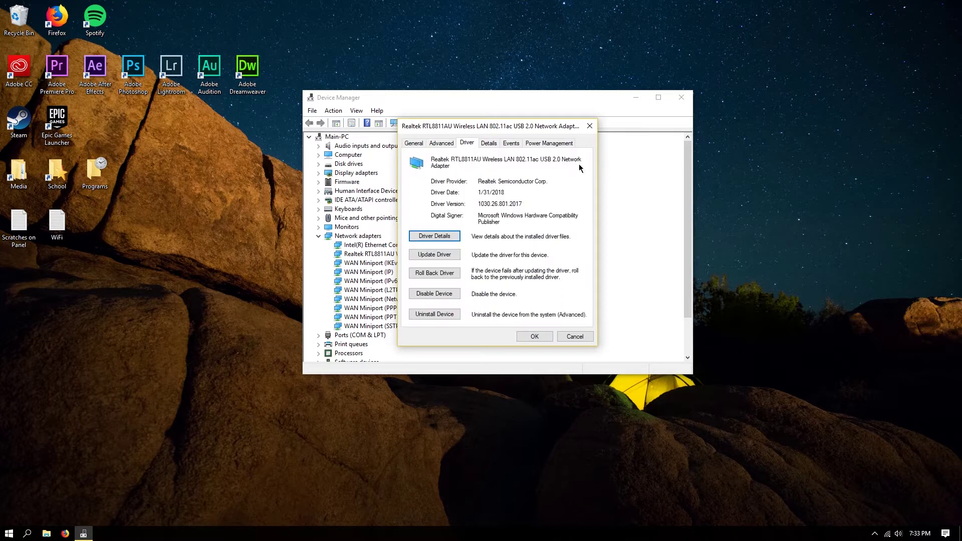
left_click(451, 144)
left_click(470, 146)
left_click_drag(504, 190, 475, 190)
mouse_move(509, 129)
left_mouse_down()
mouse_move(502, 157)
mouse_move(520, 140)
left_mouse_up()
left_click(545, 191)
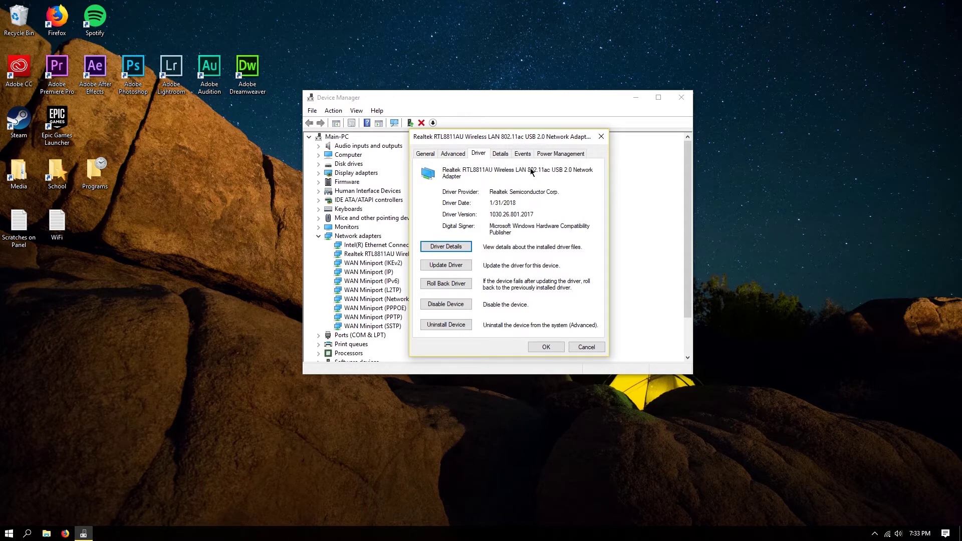
mouse_move(507, 140)
left_mouse_down()
mouse_move(503, 157)
mouse_move(473, 114)
mouse_move(505, 132)
mouse_move(497, 131)
left_mouse_up()
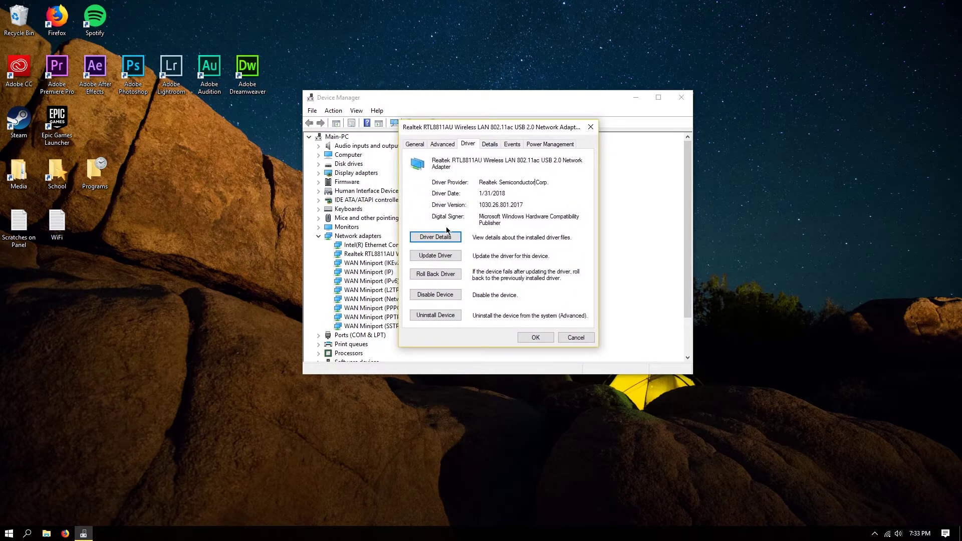
left_click(435, 254)
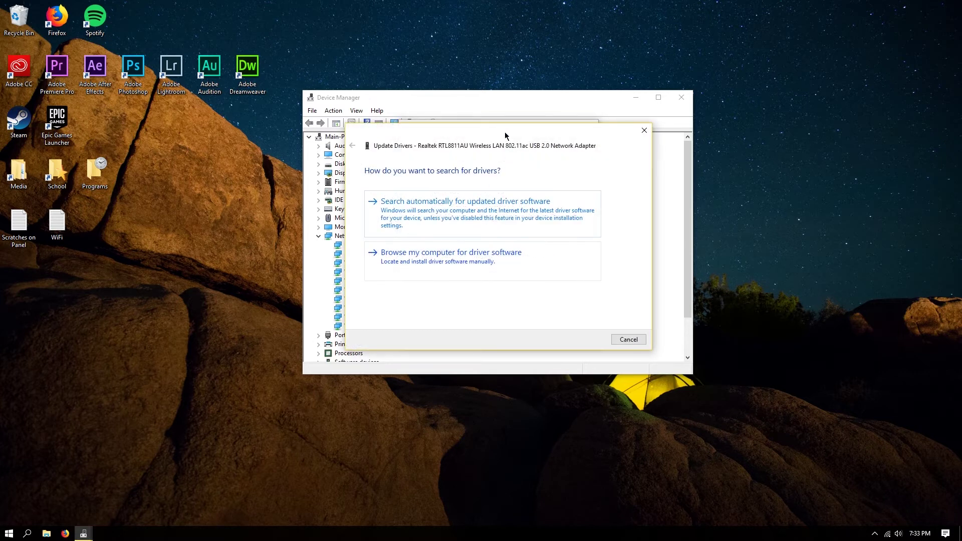
- Browse the computer for driver software and pick from drivers already on the PC
left_click_drag(505, 133, 509, 222)
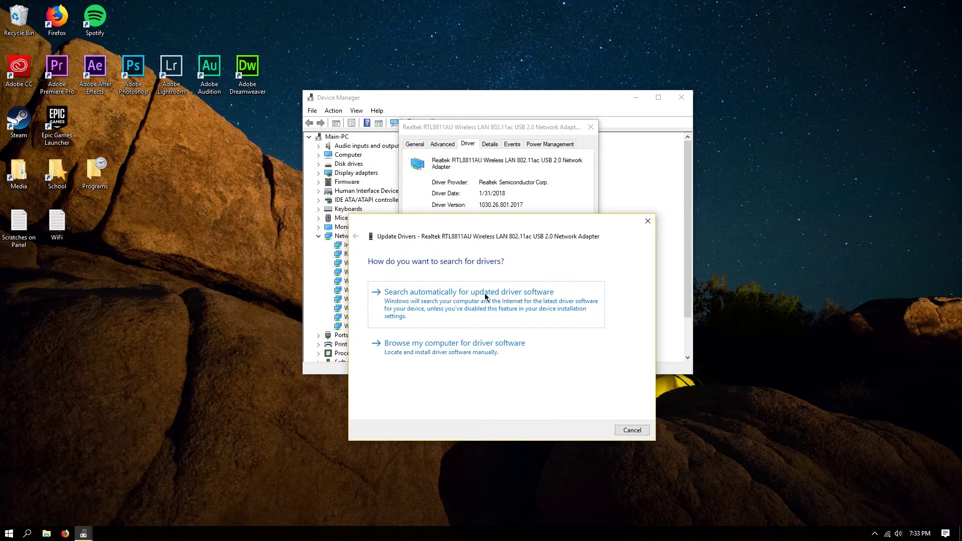
left_click_drag(506, 236, 505, 138)
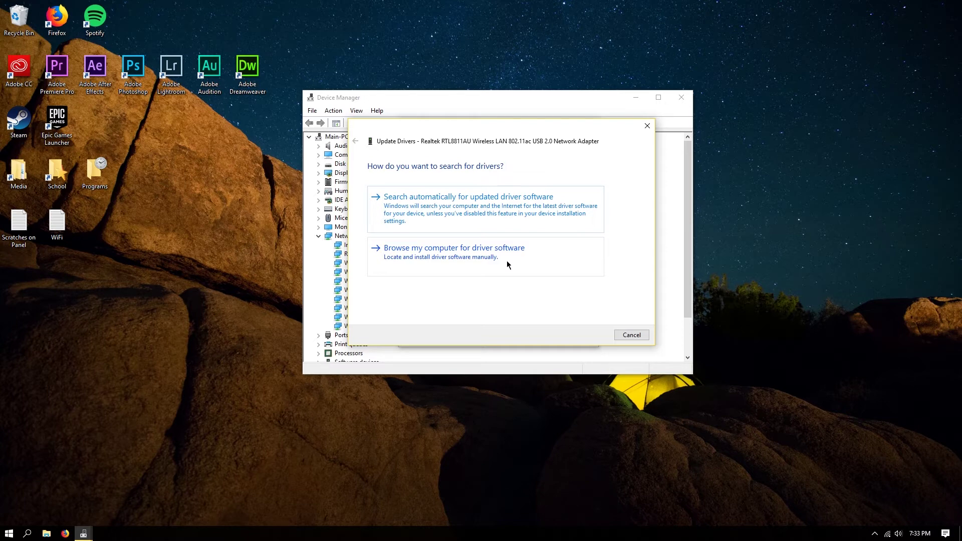
left_click(451, 260)
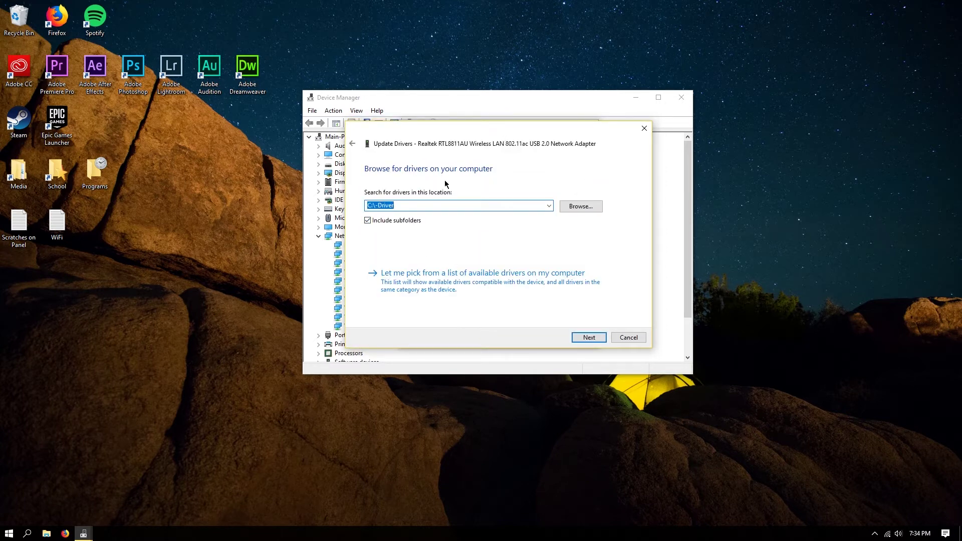
left_click(401, 282)
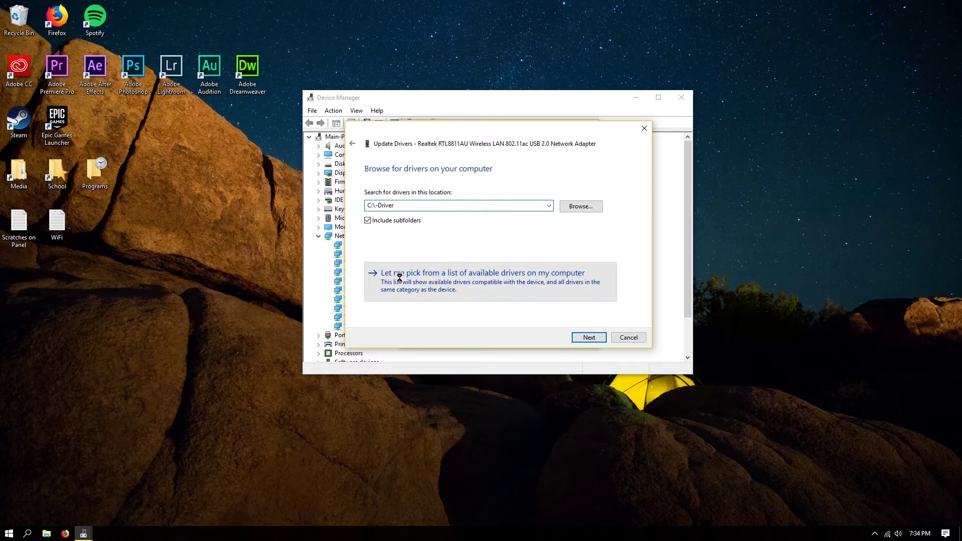
mouse_move(639, 252)
left_mouse_down()
mouse_move(637, 273)
mouse_move(637, 246)
left_mouse_up()
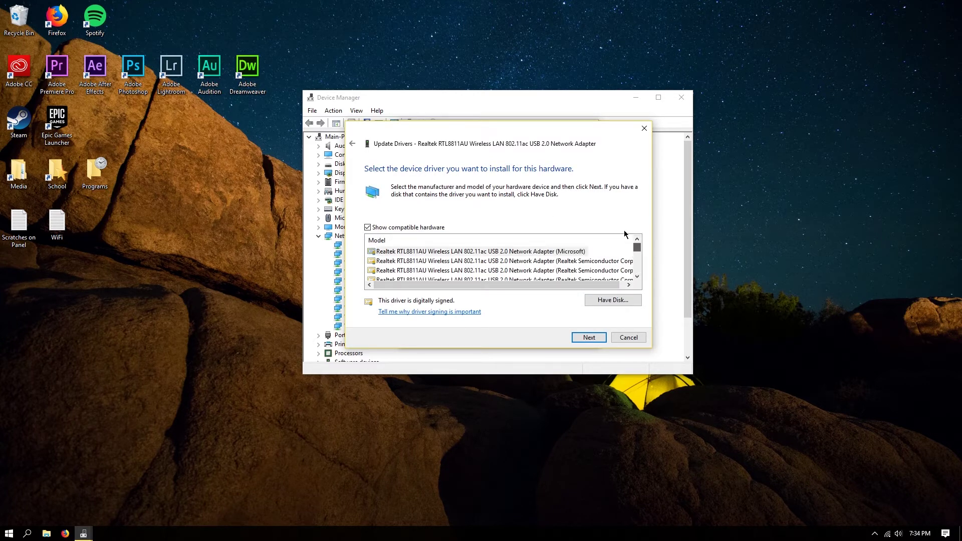
- Toggle 'Show compatible hardware' and browse the Realtek Semiconductor driver entries
left_click(383, 228)
left_click(383, 228)
mouse_move(641, 255)
left_mouse_down()
mouse_move(640, 267)
mouse_move(641, 240)
left_mouse_up()
scroll(575, 258, "down", 1)
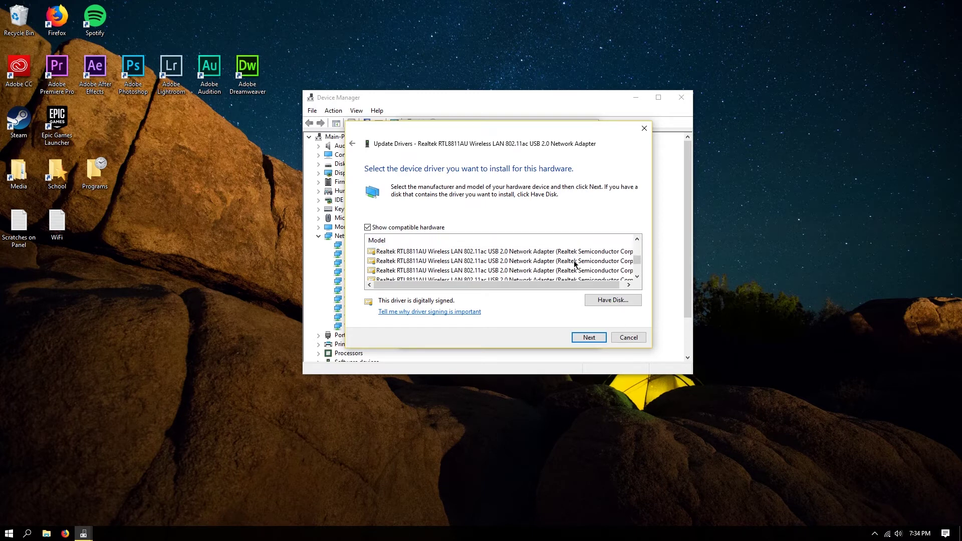
left_click(539, 261)
- Select the Realtek RTL8811AU (Microsoft) driver and install it
scroll(538, 264, "up", 2)
scroll(540, 264, "down", 2)
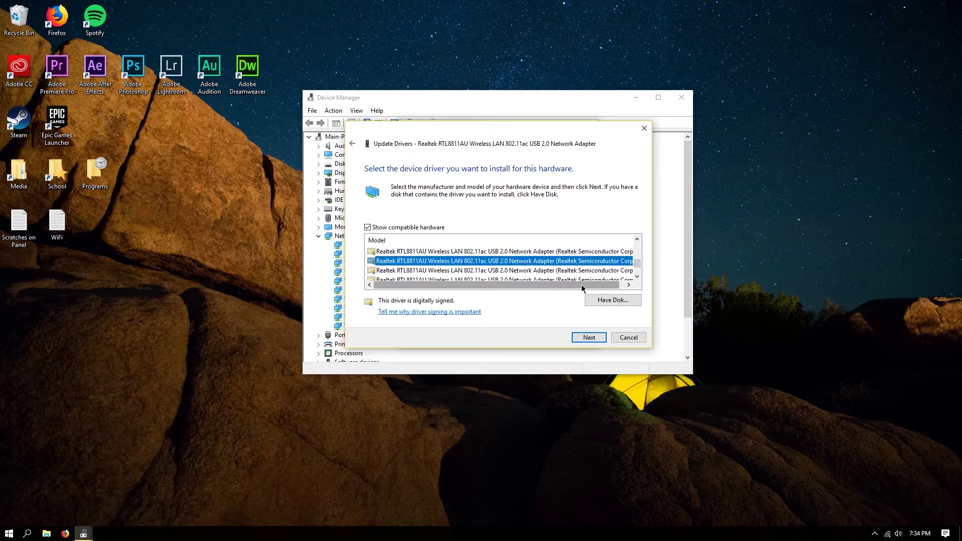
left_click_drag(581, 284, 614, 285)
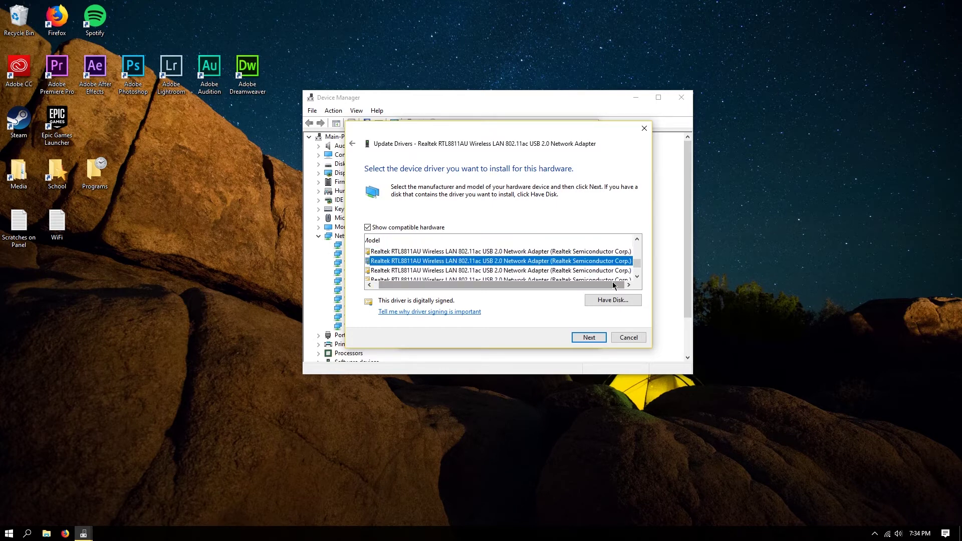
left_click_drag(613, 282, 558, 282)
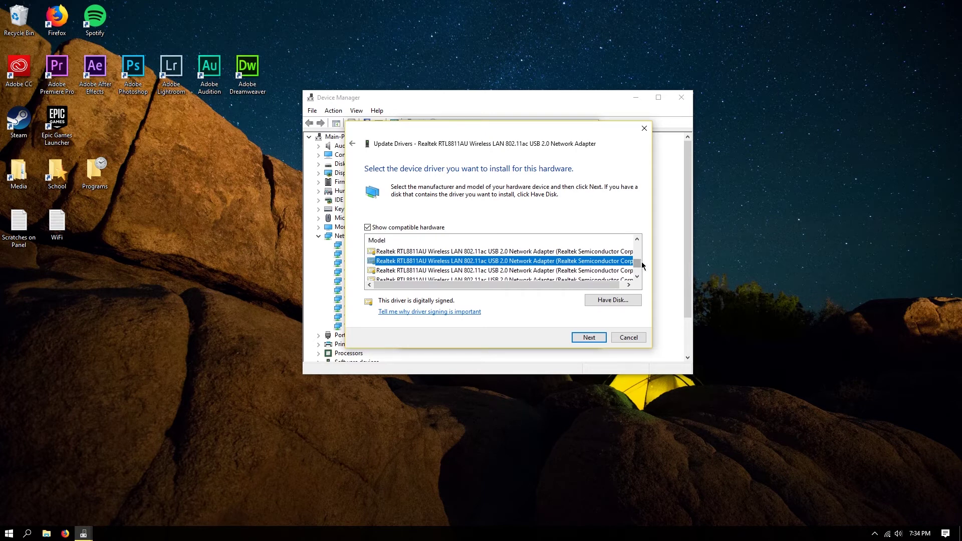
left_click_drag(635, 266, 635, 242)
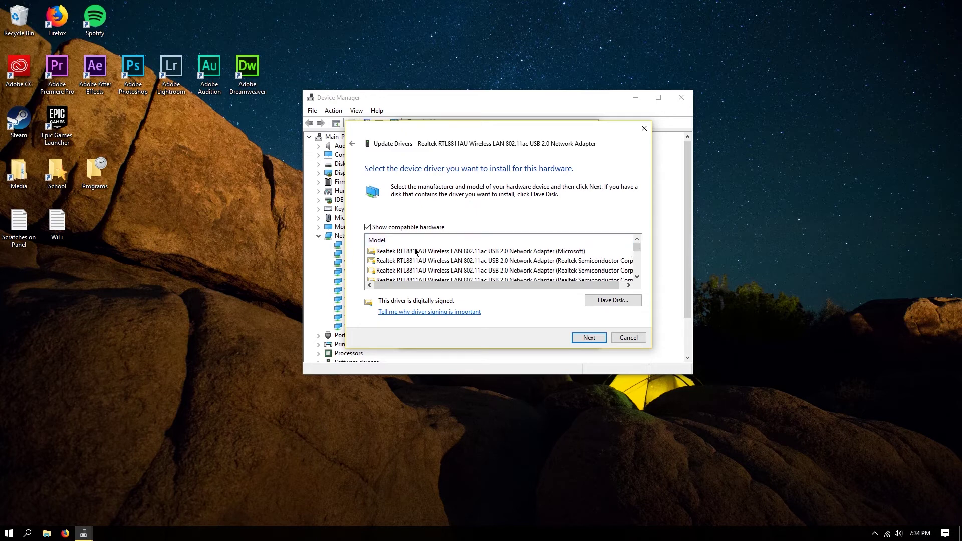
left_click(563, 253)
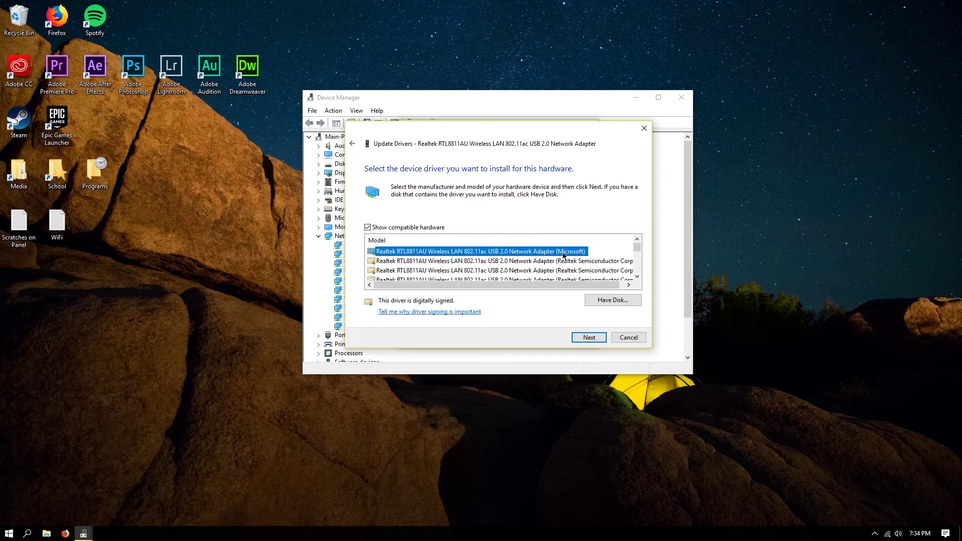
left_click(576, 334)
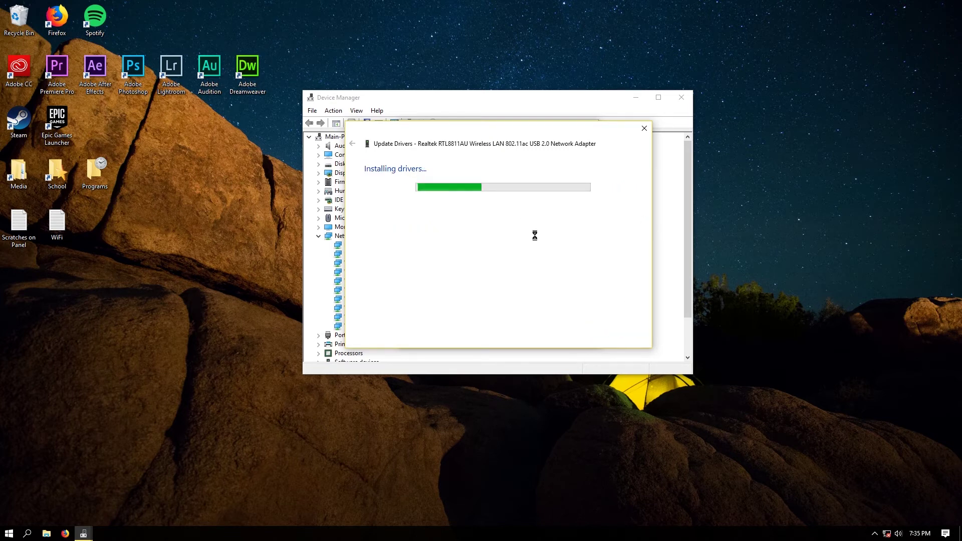
- Close the update wizard and verify the Driver tab shows Microsoft 1030.11.503.2016, dated 10/26/2016
left_click(633, 337)
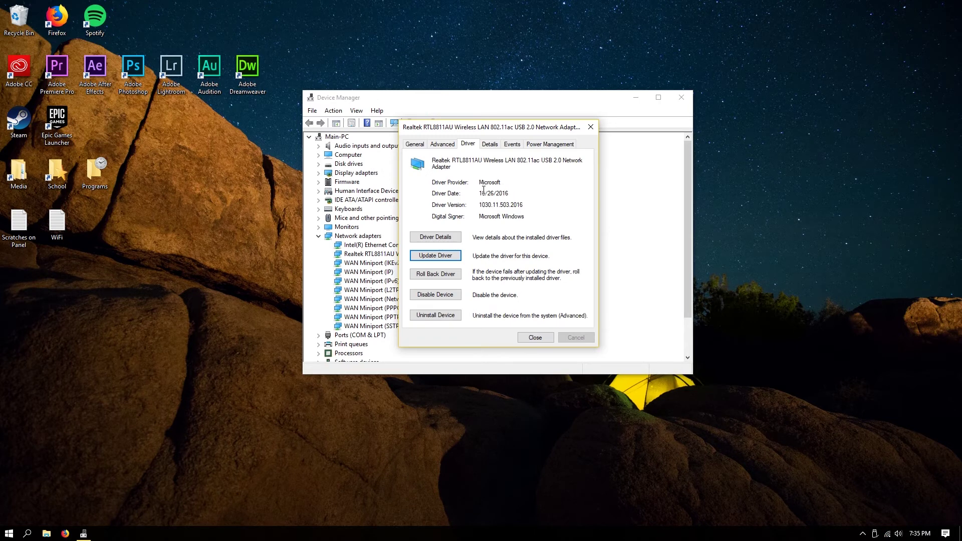
left_click(921, 533)
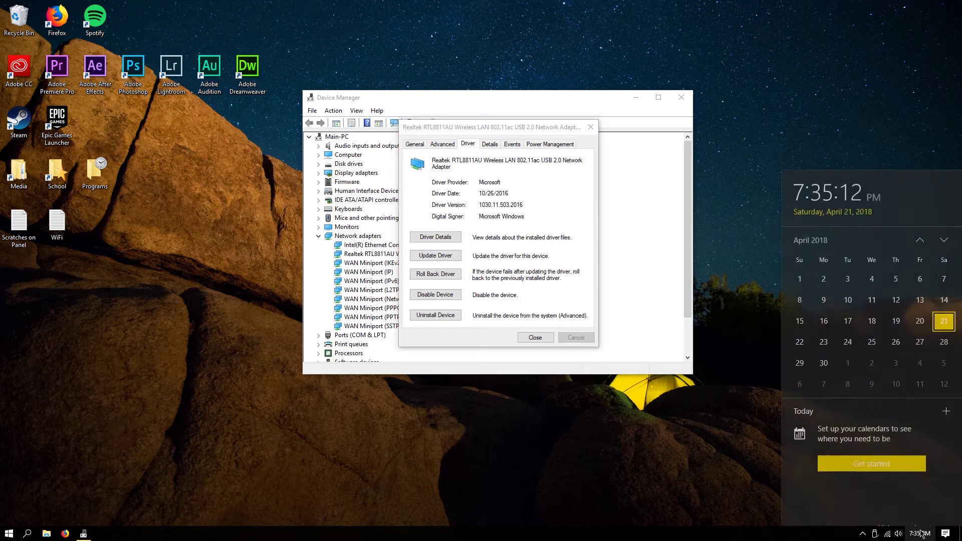
left_click(510, 264)
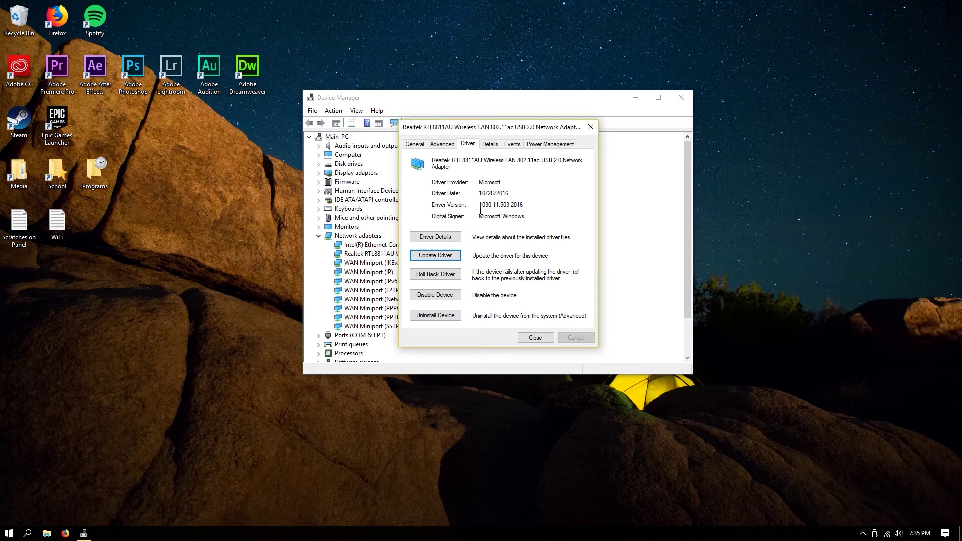
left_click_drag(480, 205, 492, 205)
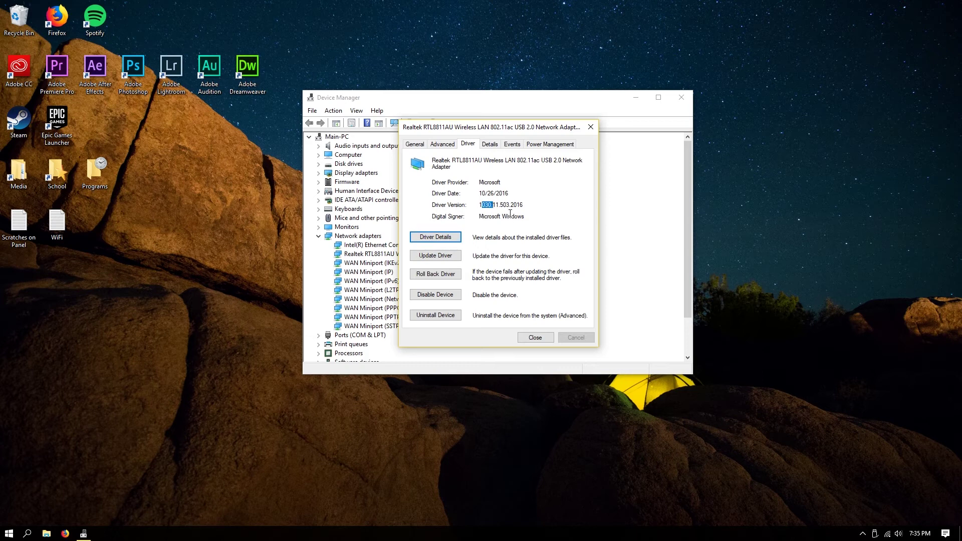
left_click(516, 214)
left_click_drag(489, 179, 500, 182)
left_click(523, 216)
- Close the adapter properties, collapse Network adapters and close Device Manager
left_click(535, 337)
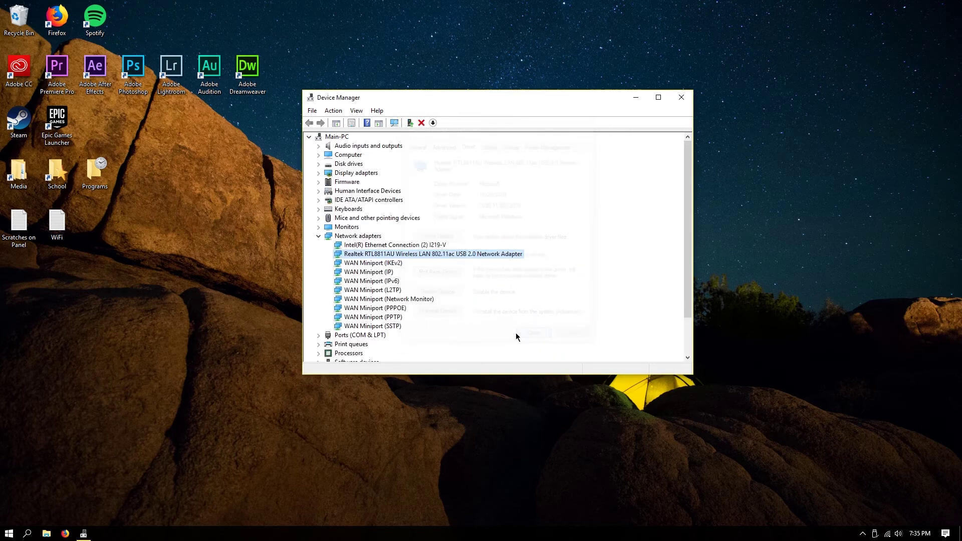
left_click(319, 236)
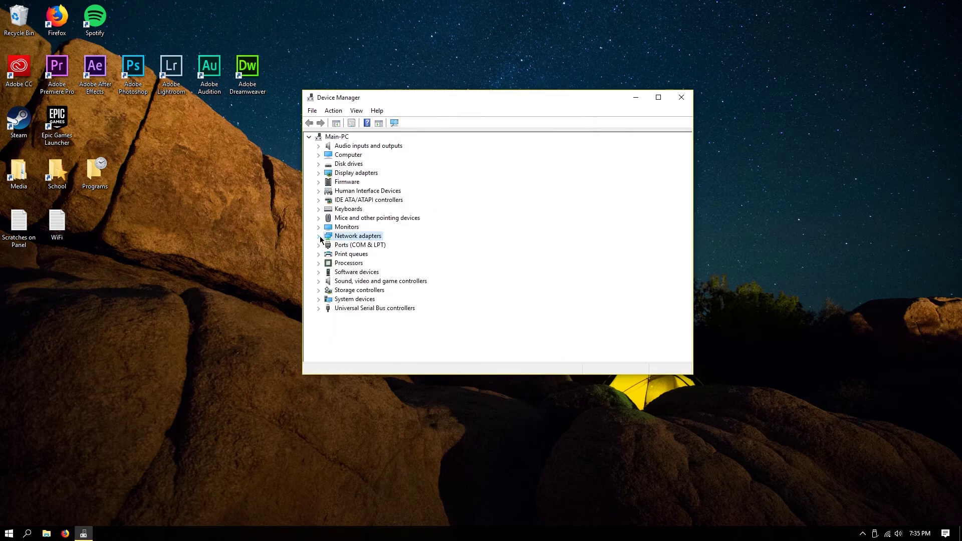
left_click(680, 98)
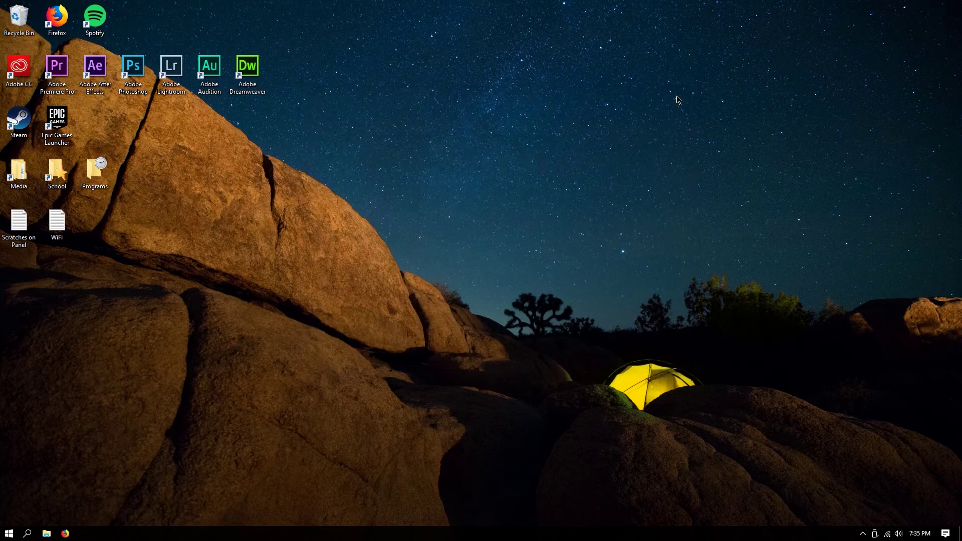
- Check the Start power options, then launch the Epic Games Launcher from the desktop
left_click(9, 533)
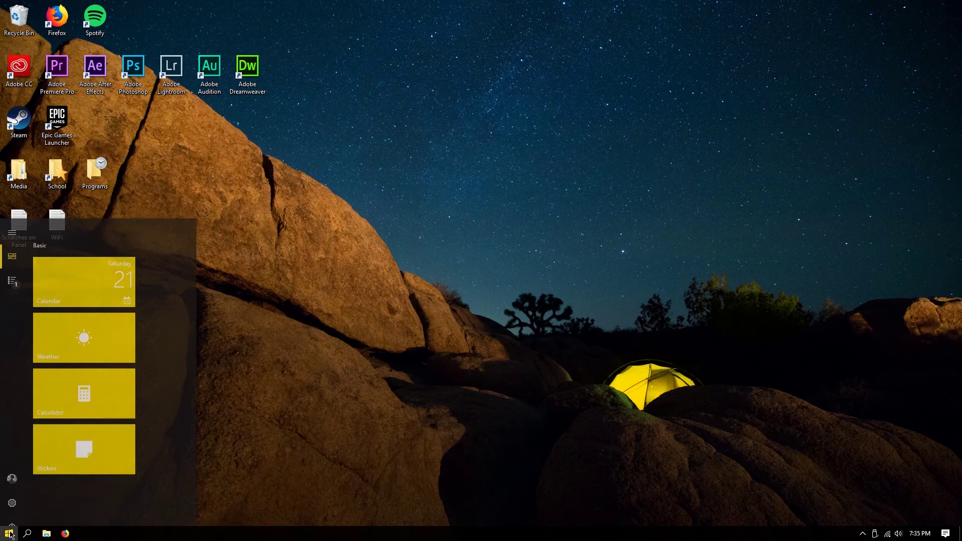
left_click(12, 514)
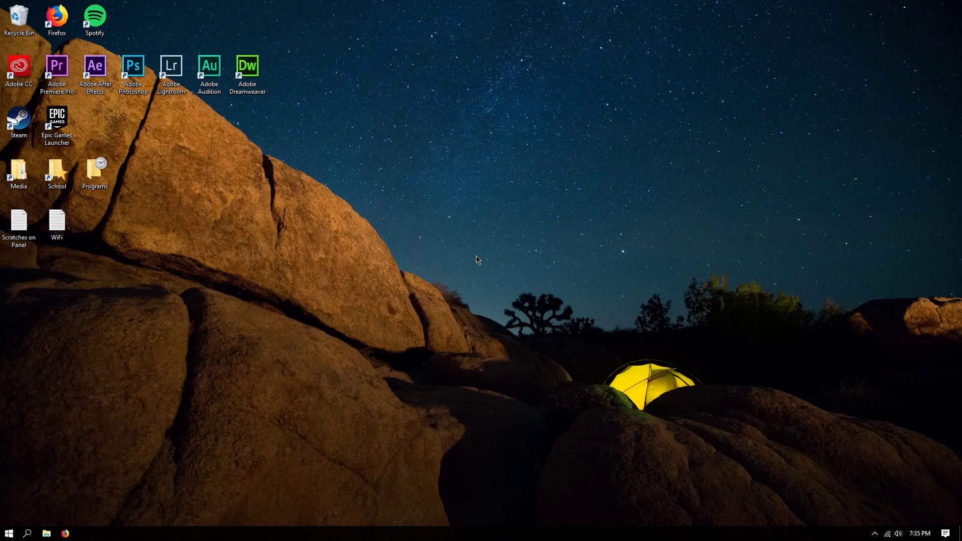
double_click(70, 134)
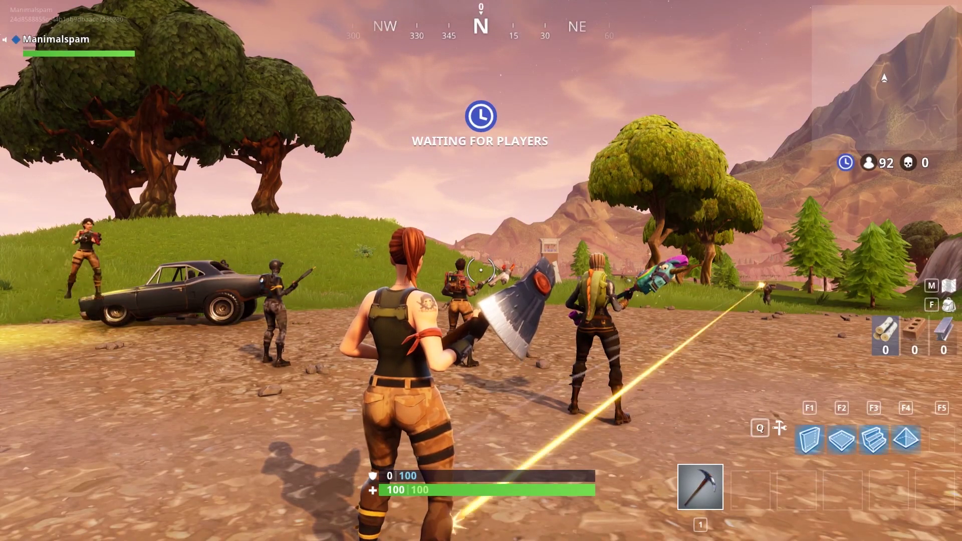
- Run along the dirt path and across the grass toward the distant buildings
key("w")
key("w")
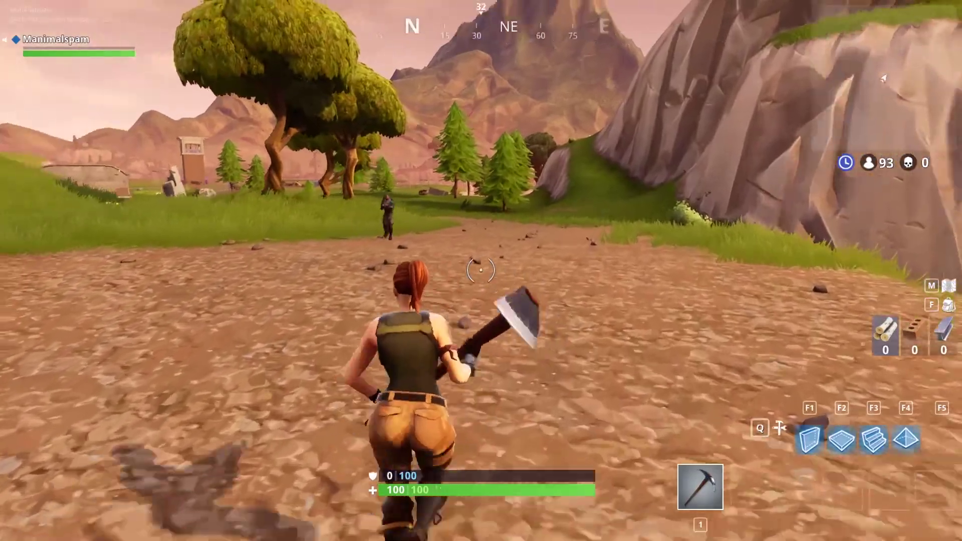
key("w")
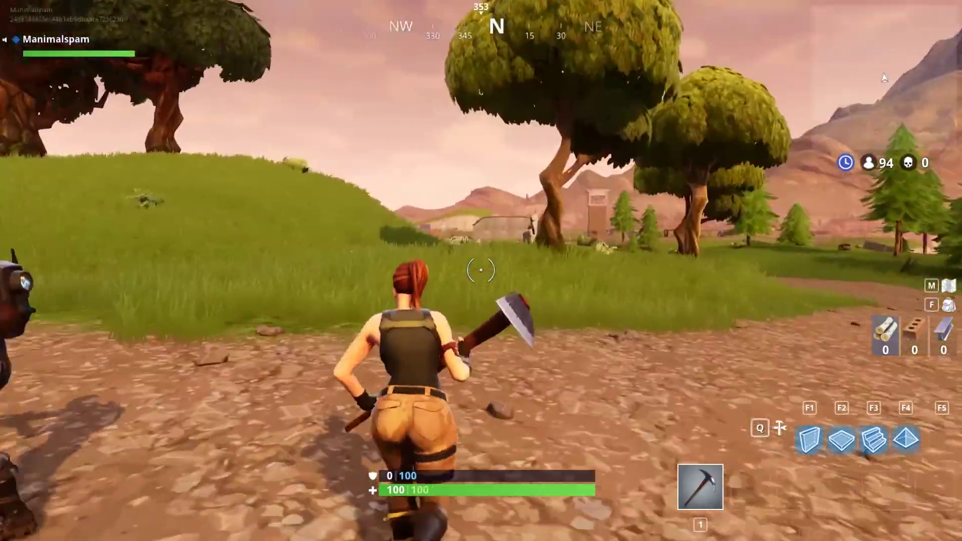
key("w")
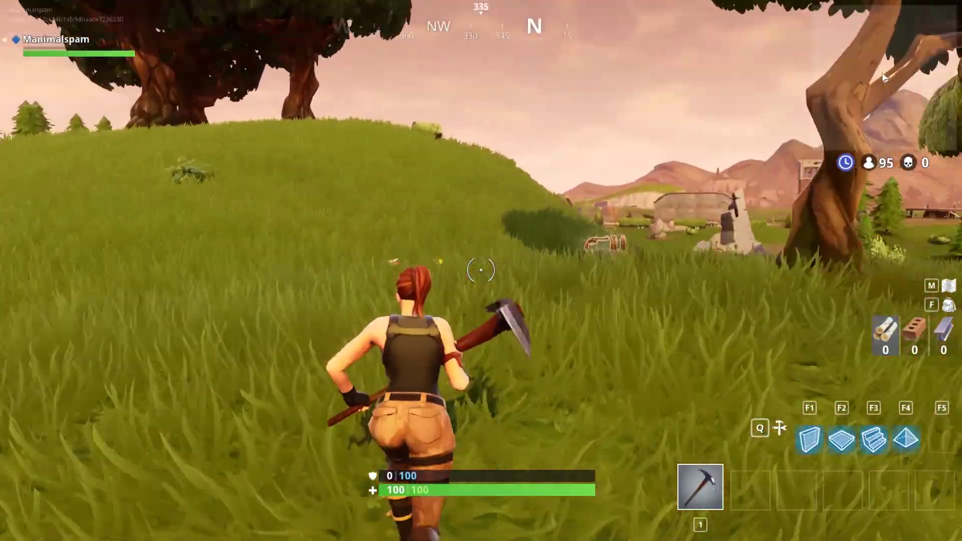
key("w")
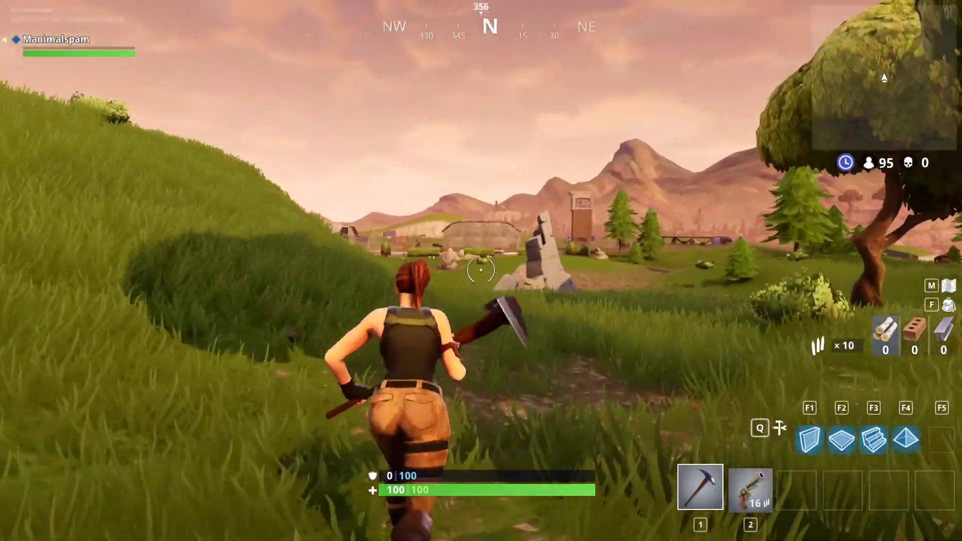